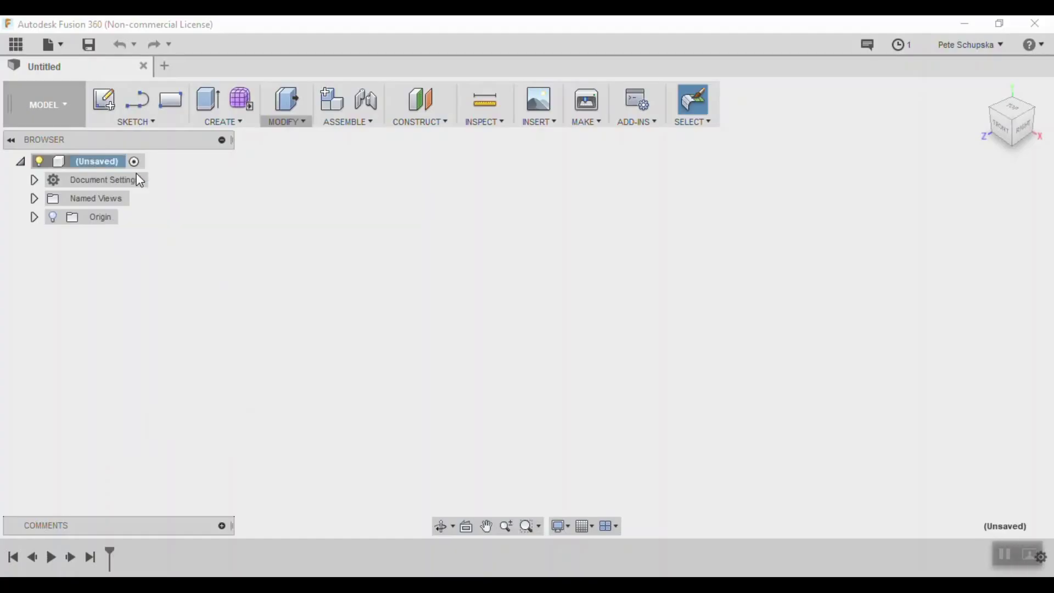
Step: On the YZ plane, sketch a base rectangle from the origin and an upright rectangle rising from its right end
click(104, 100)
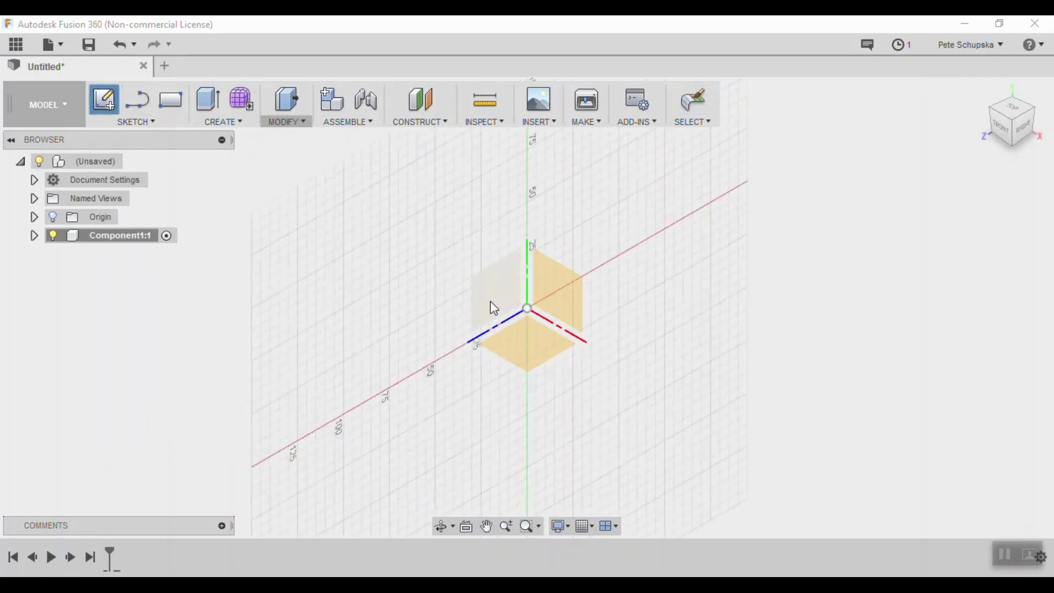
click(507, 294)
click(171, 100)
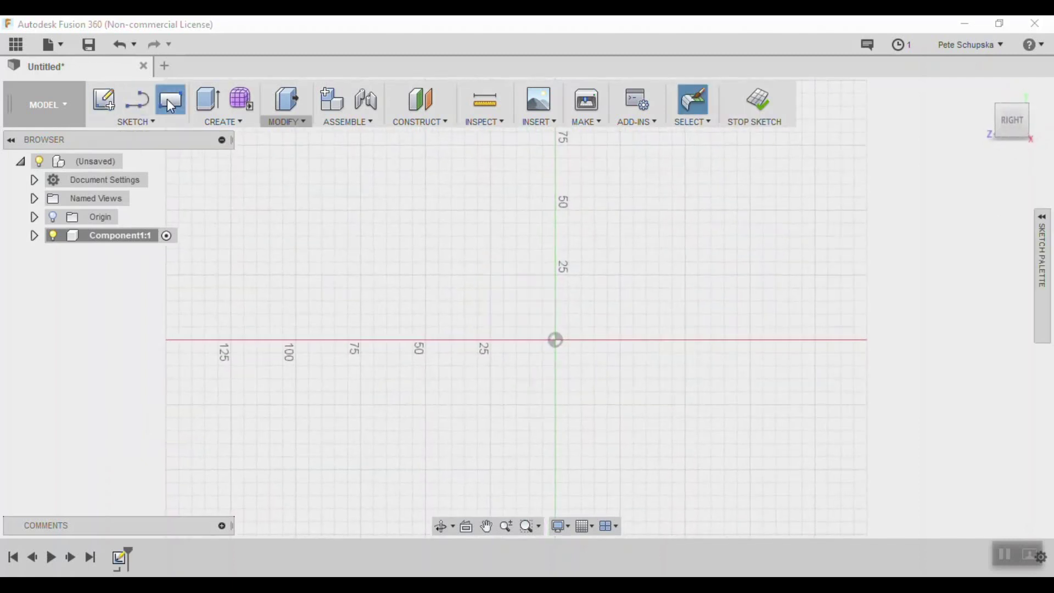
click(557, 341)
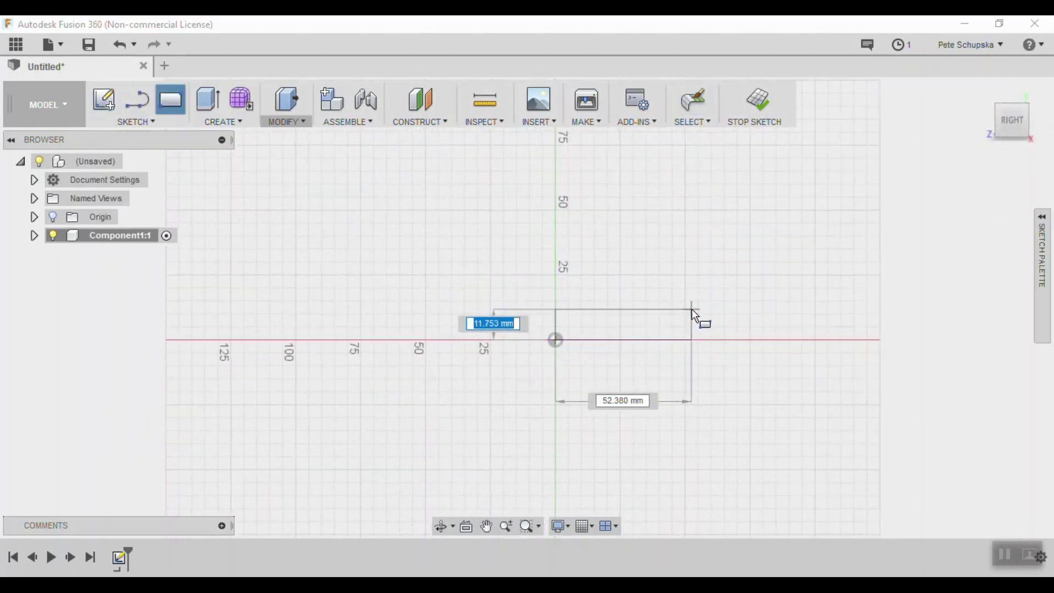
click(685, 301)
click(685, 302)
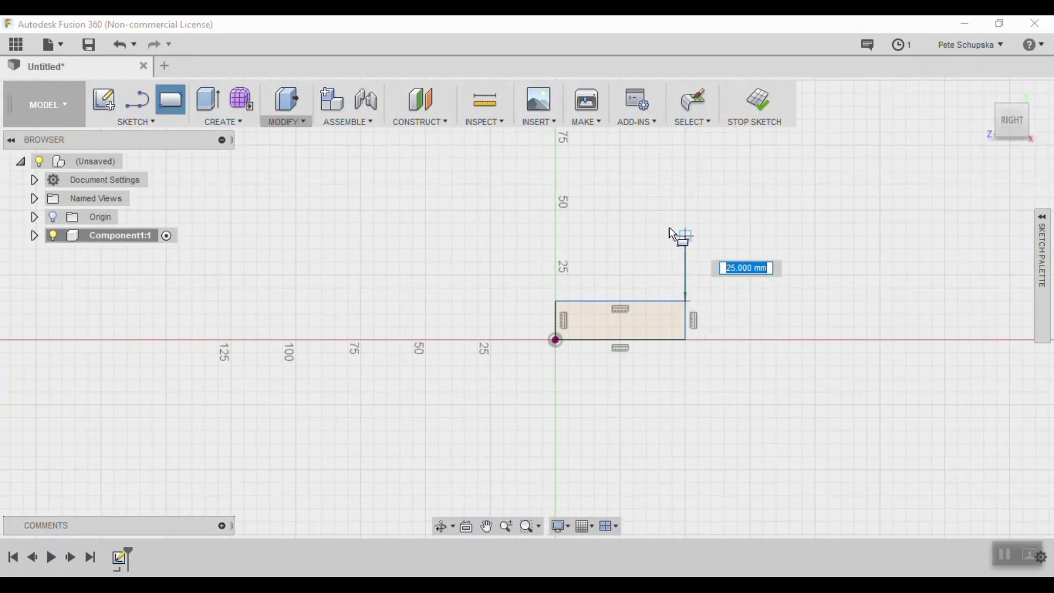
click(646, 172)
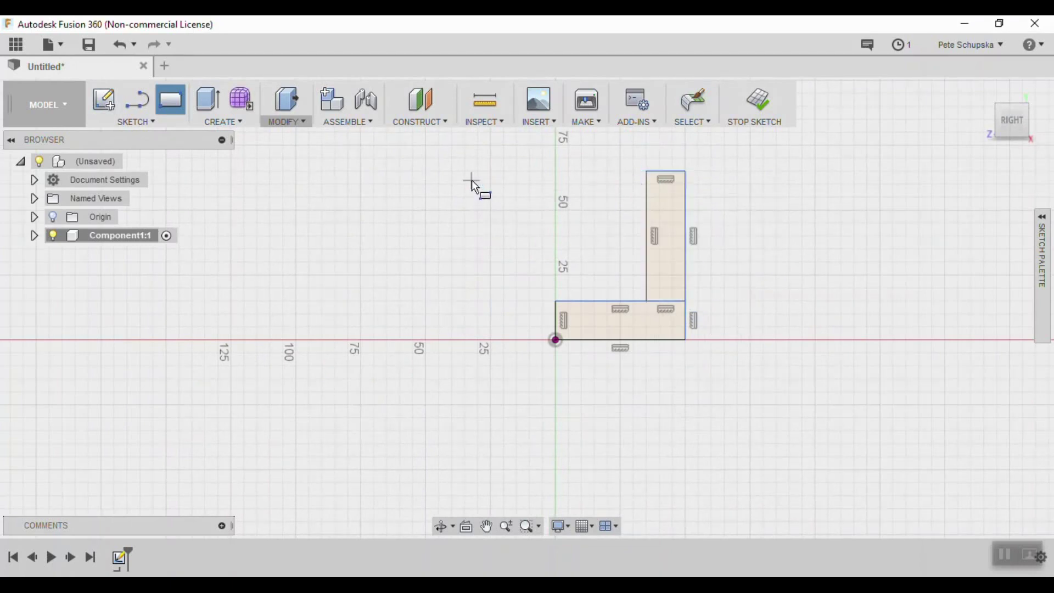
key(Escape)
Step: Dimension the upright's width and the base's height to 8 mm each
right_click(662, 174)
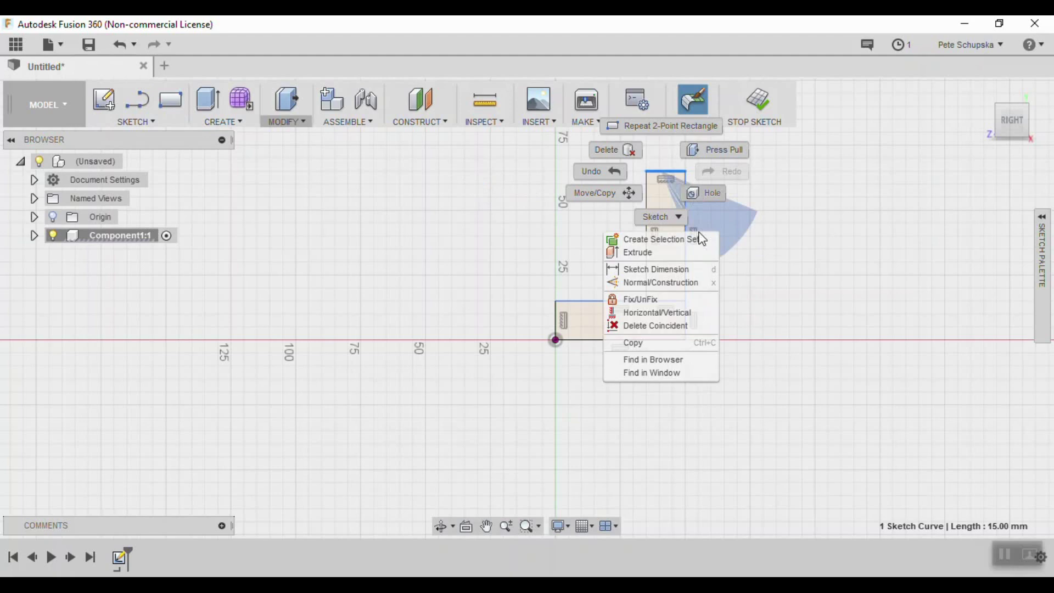
click(681, 268)
click(731, 148)
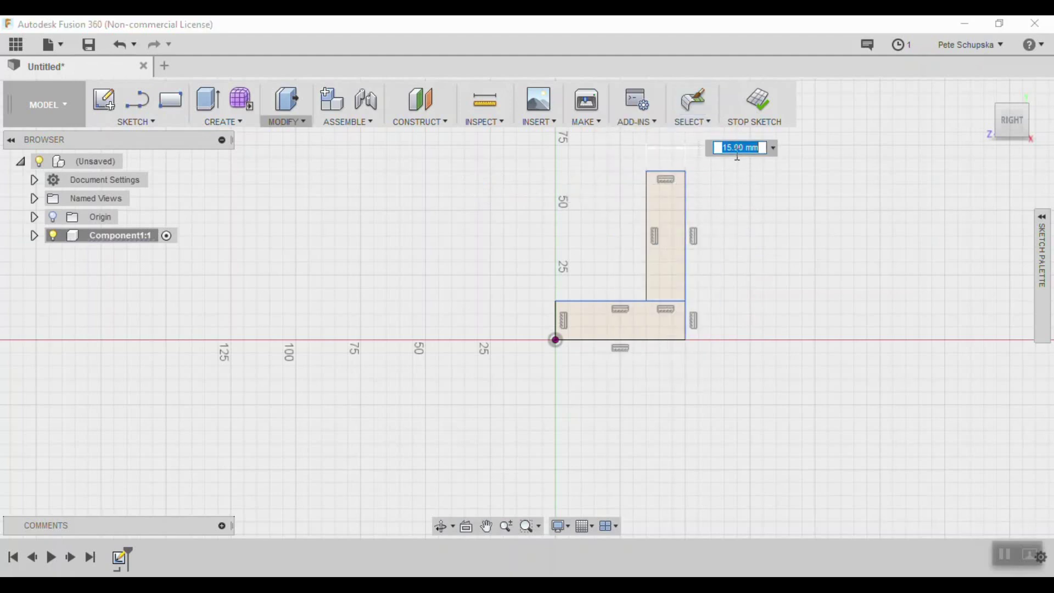
text(8)
key(Return)
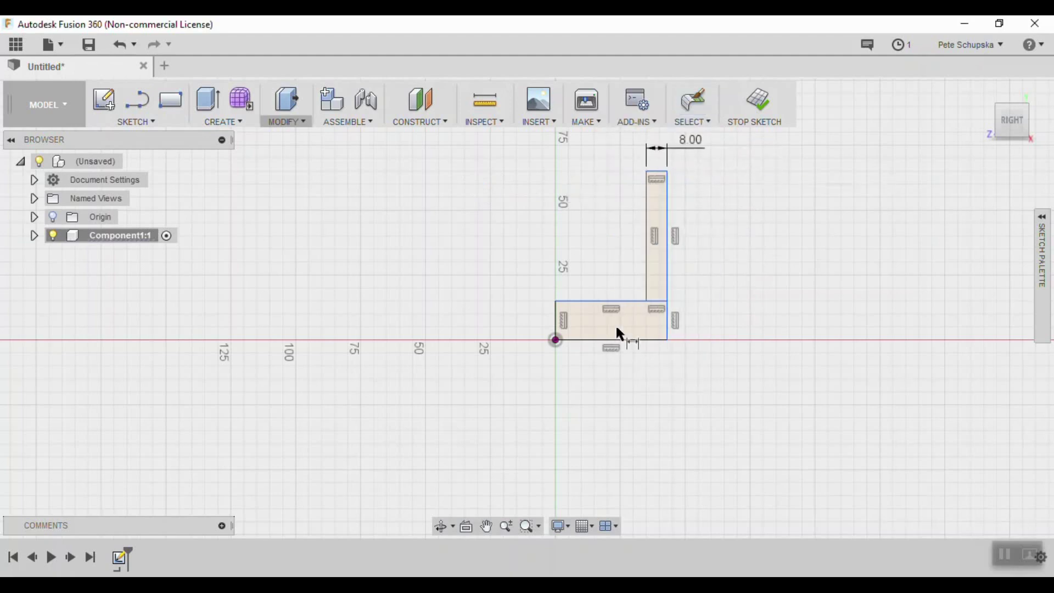
click(598, 302)
click(587, 340)
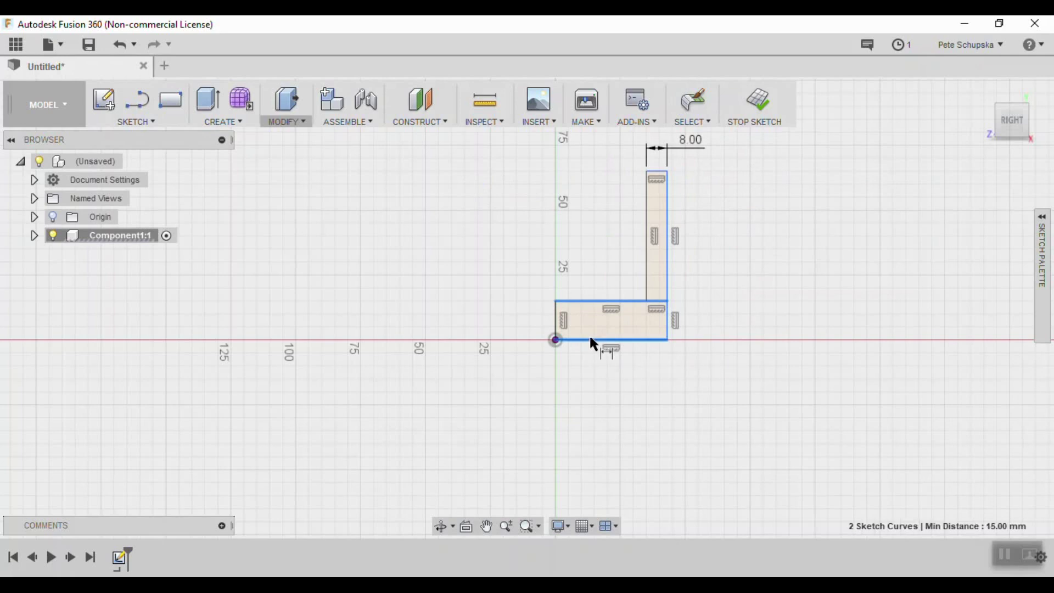
click(728, 393)
text(8)
key(Return)
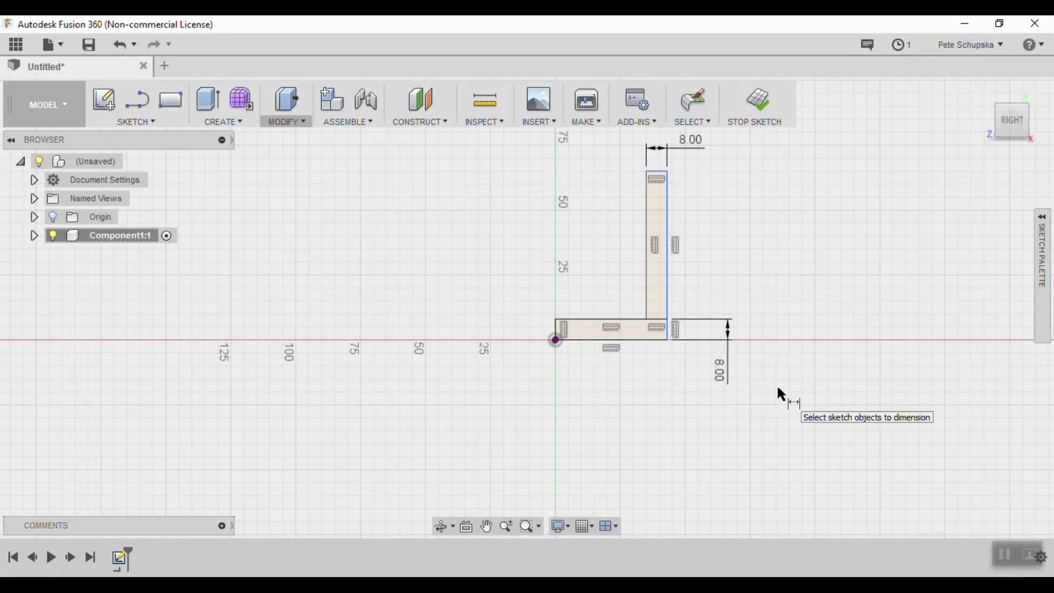
Step: Set the base length to 20 mm and the upright height to 40 mm
click(648, 285)
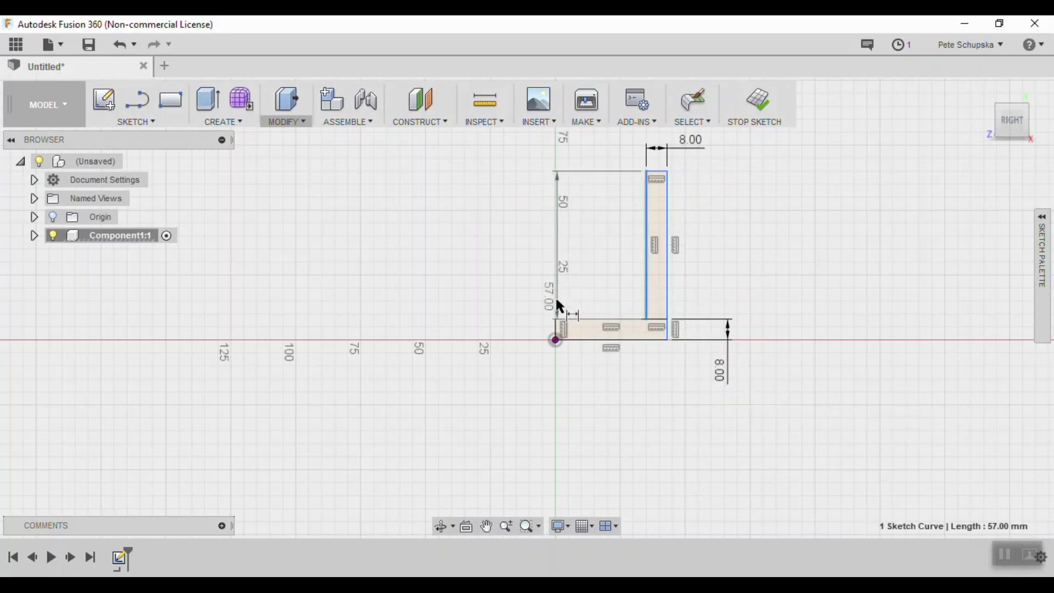
click(555, 340)
click(597, 415)
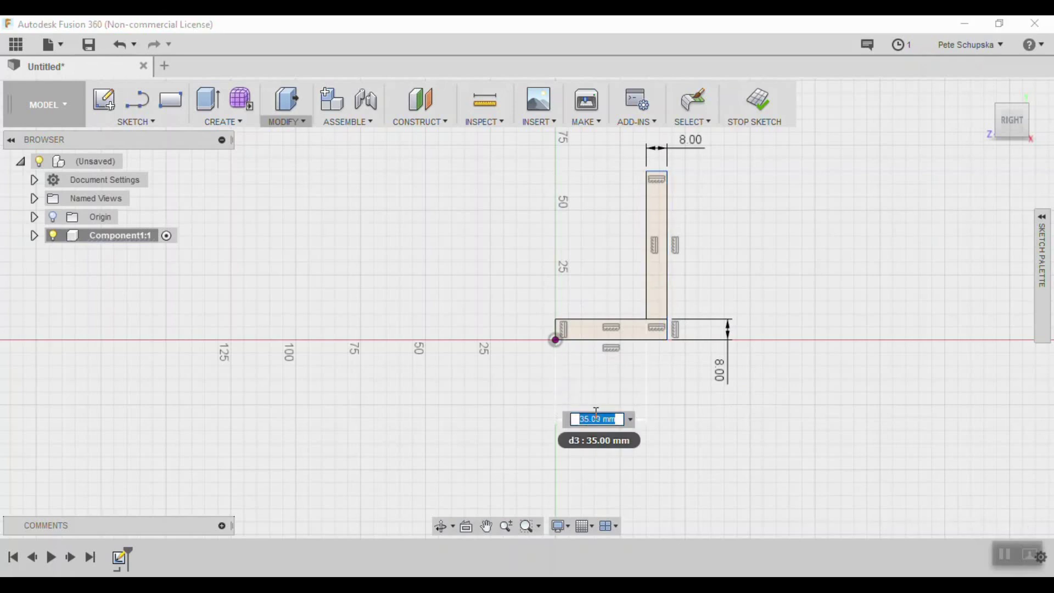
key(Return)
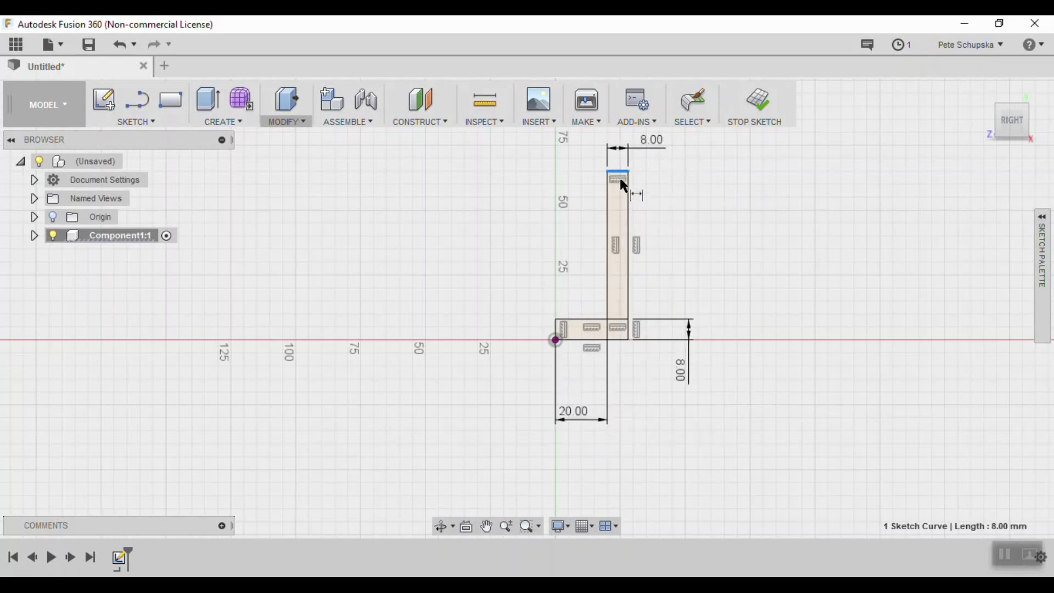
click(616, 318)
click(692, 236)
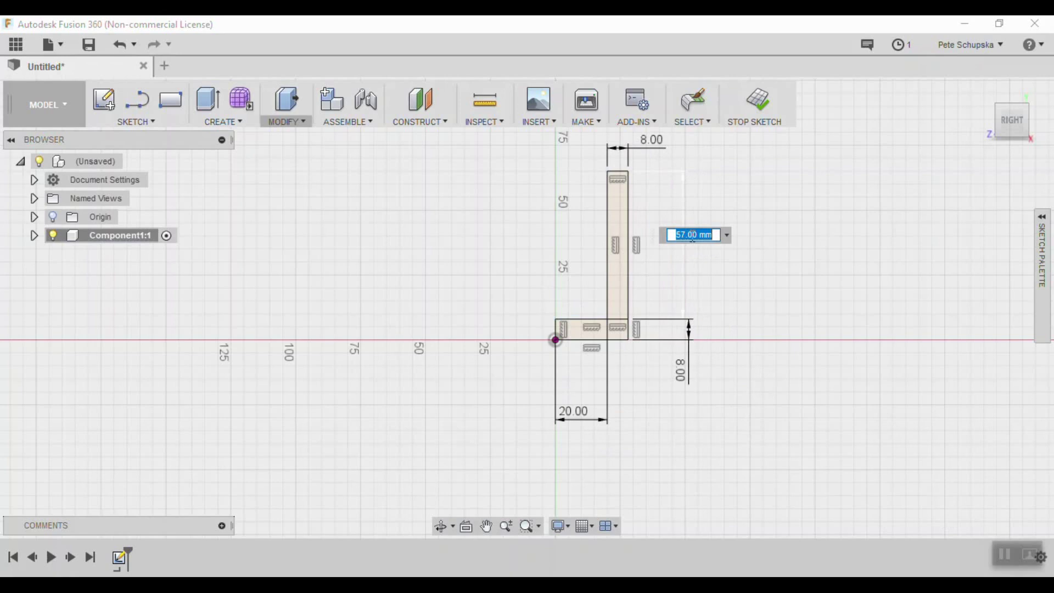
text(40)
key(Return)
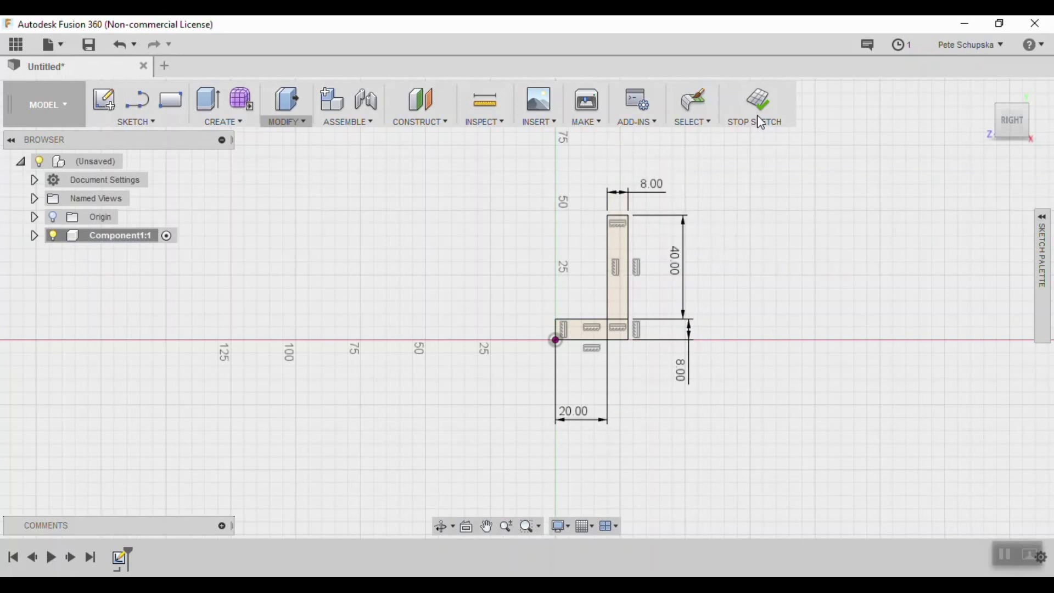
Step: Finish the sketch and extrude both L profiles 50 mm deep as a new body
click(763, 115)
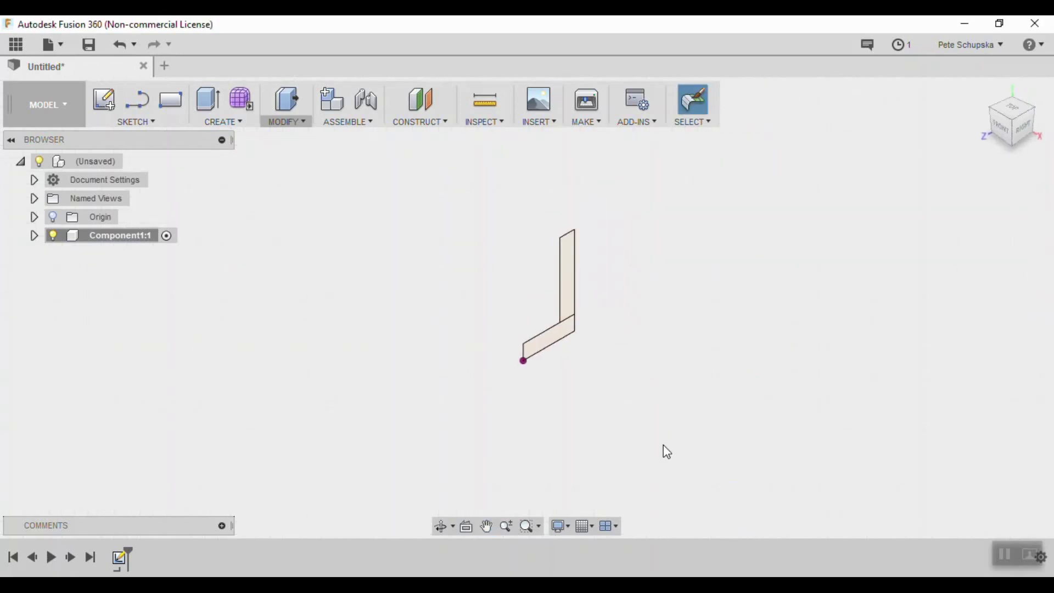
click(209, 99)
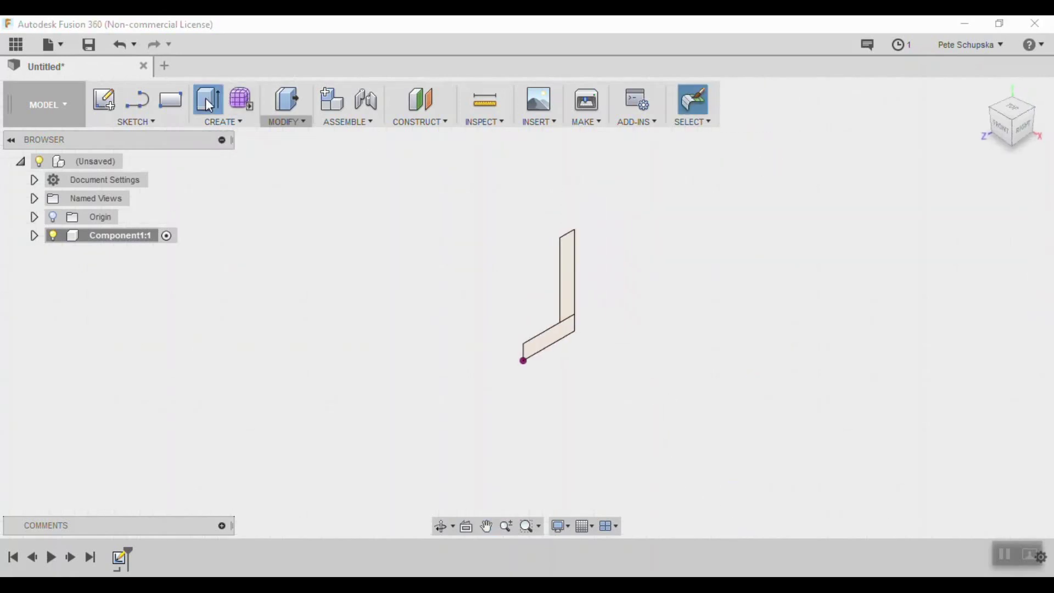
click(567, 297)
click(573, 328)
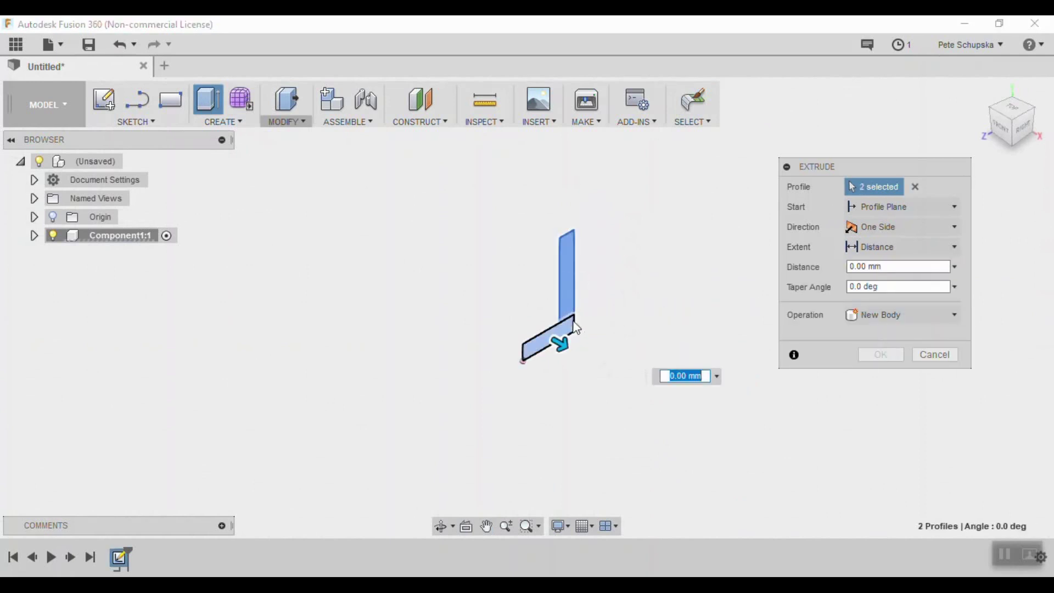
drag(563, 344, 481, 281)
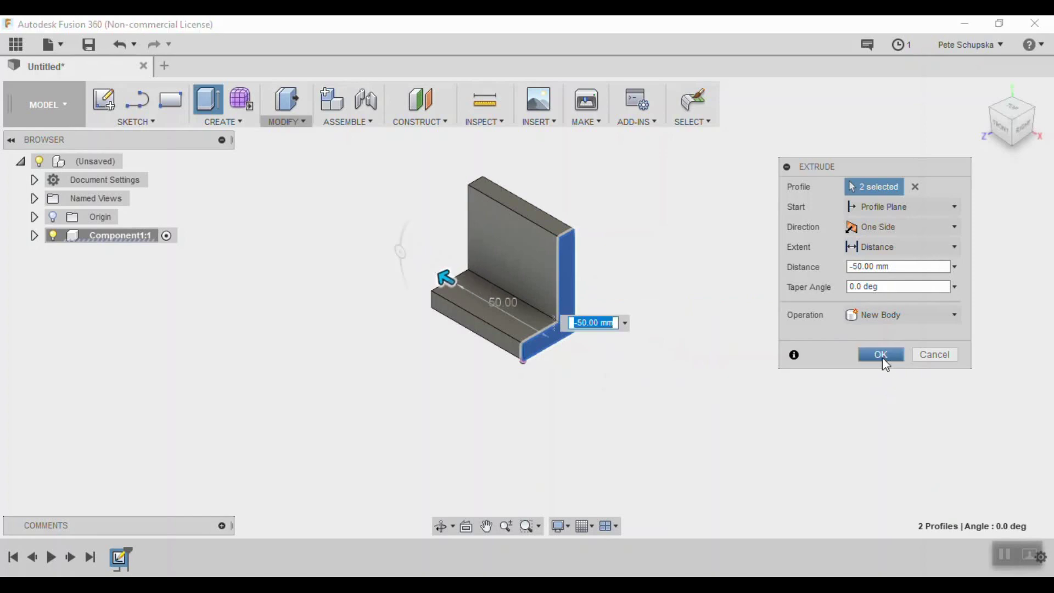
click(882, 355)
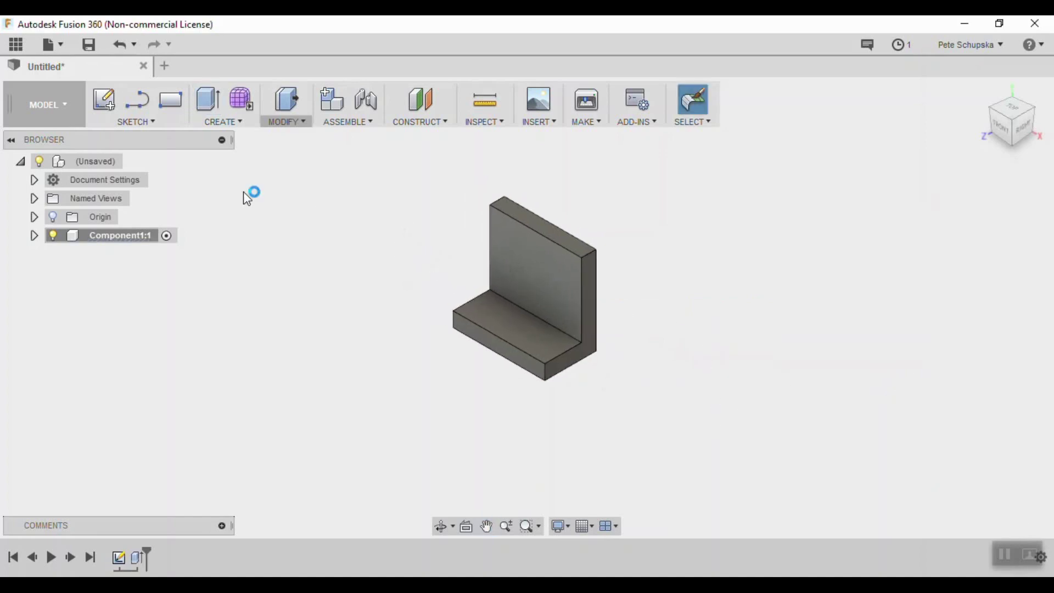
Step: On the body's face, sketch a center rectangle centred on the origin overlapping the bracket
click(104, 101)
click(581, 250)
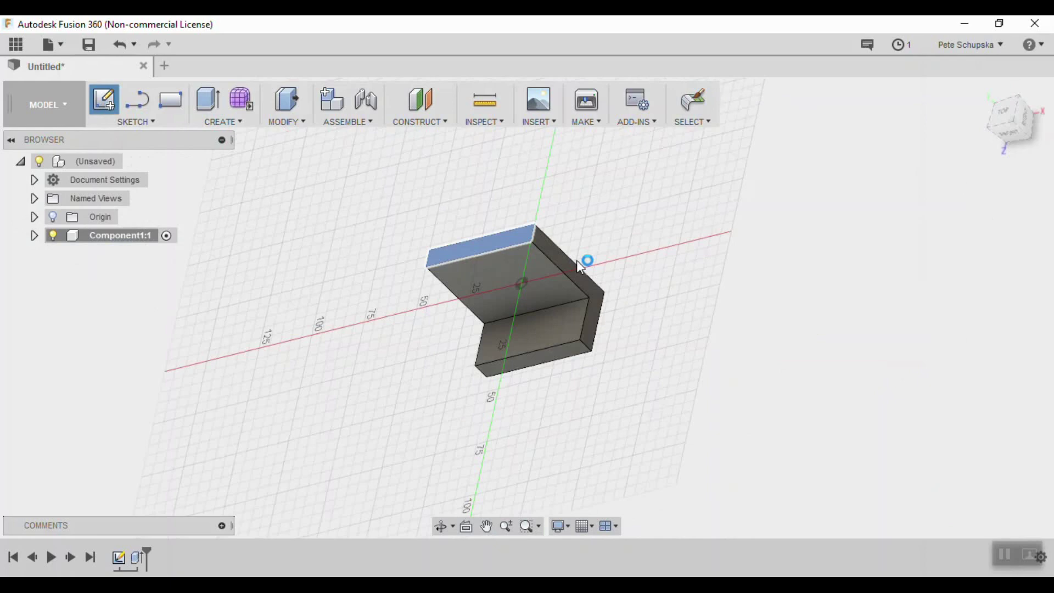
click(150, 123)
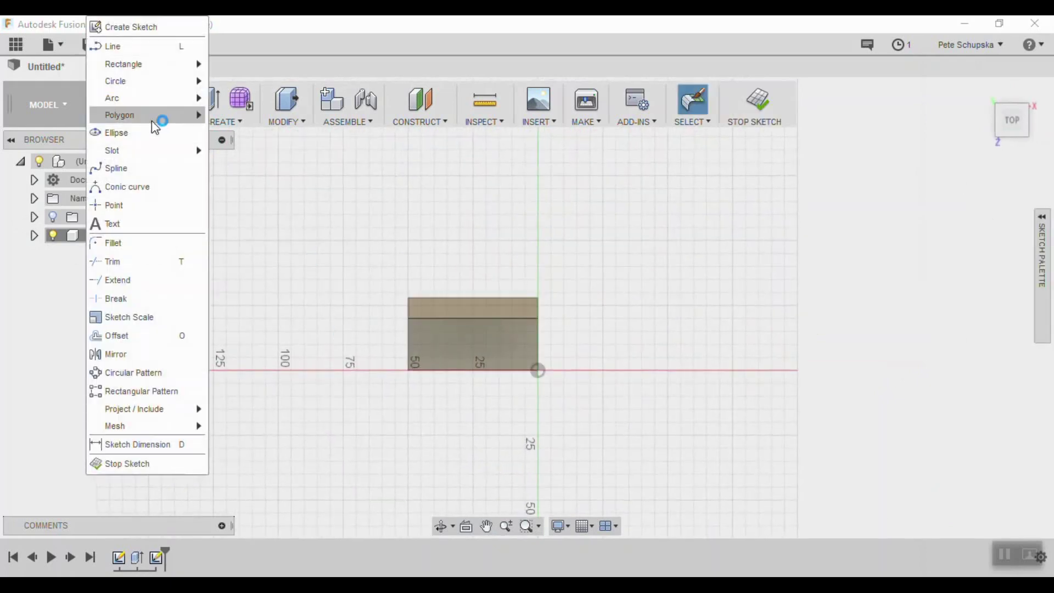
mouse_move(156, 64)
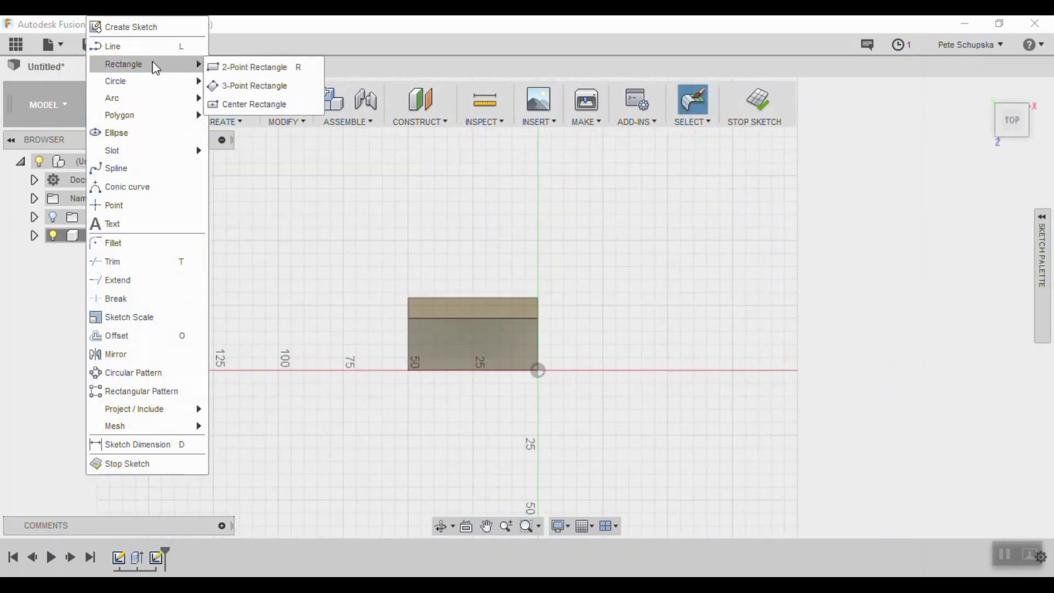
click(248, 83)
click(543, 372)
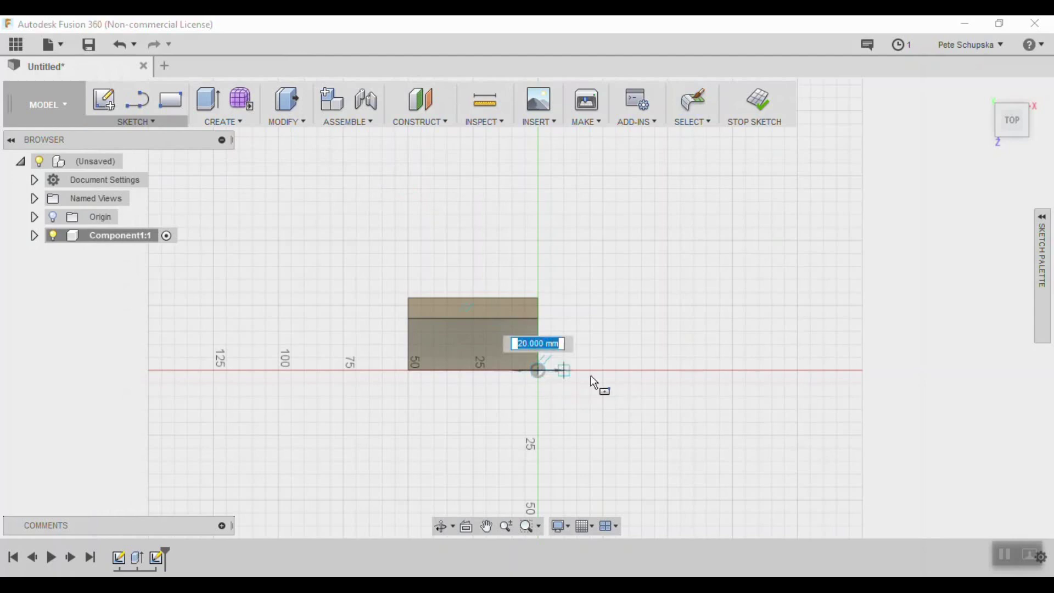
click(705, 344)
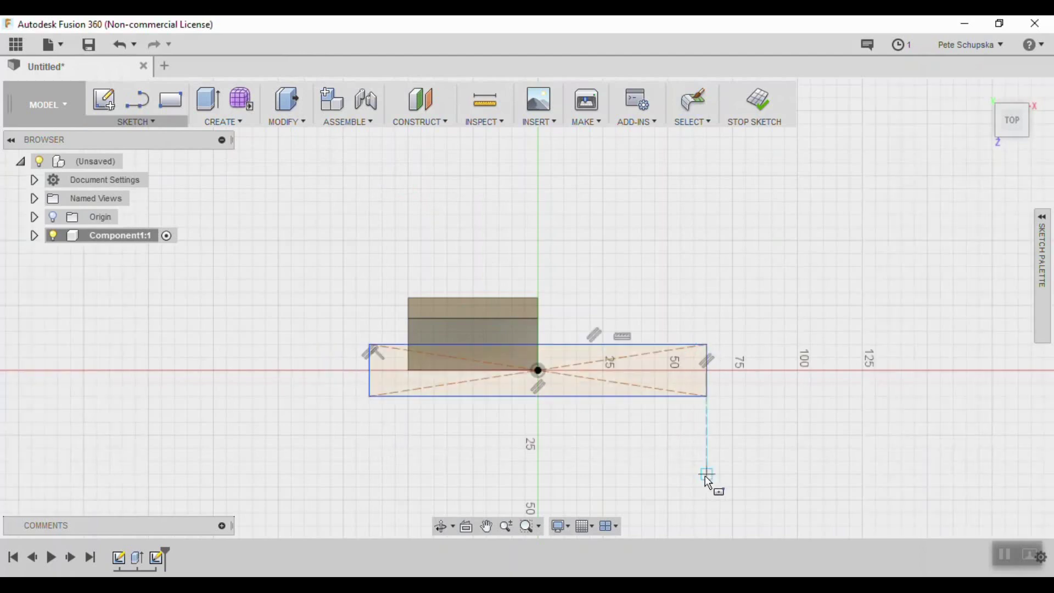
key(Escape)
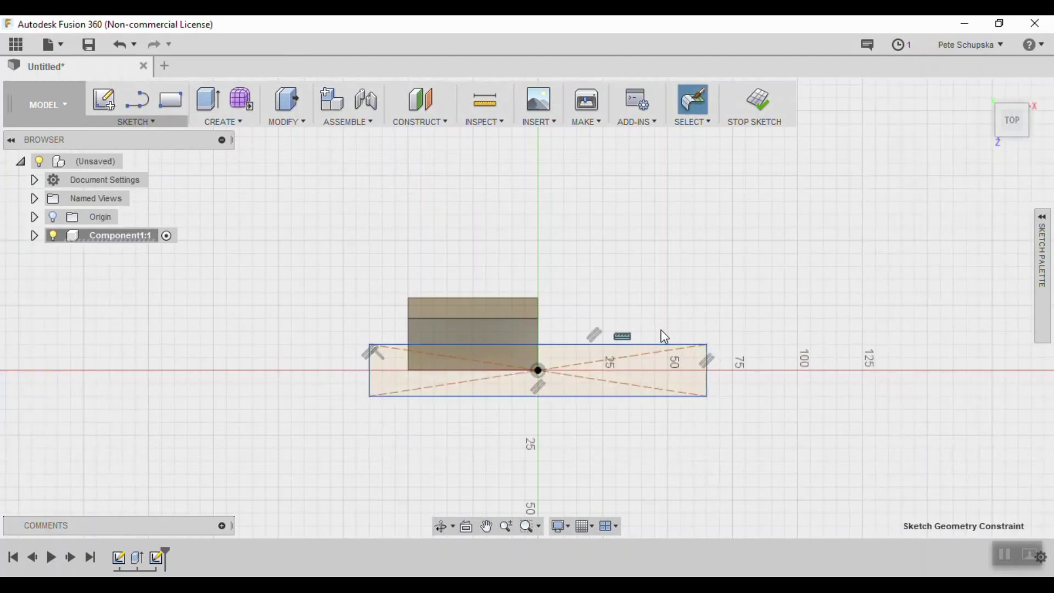
Step: Delete the rectangle's horizontal constraint and drag its corner to tilt it about the origin
right_click(630, 340)
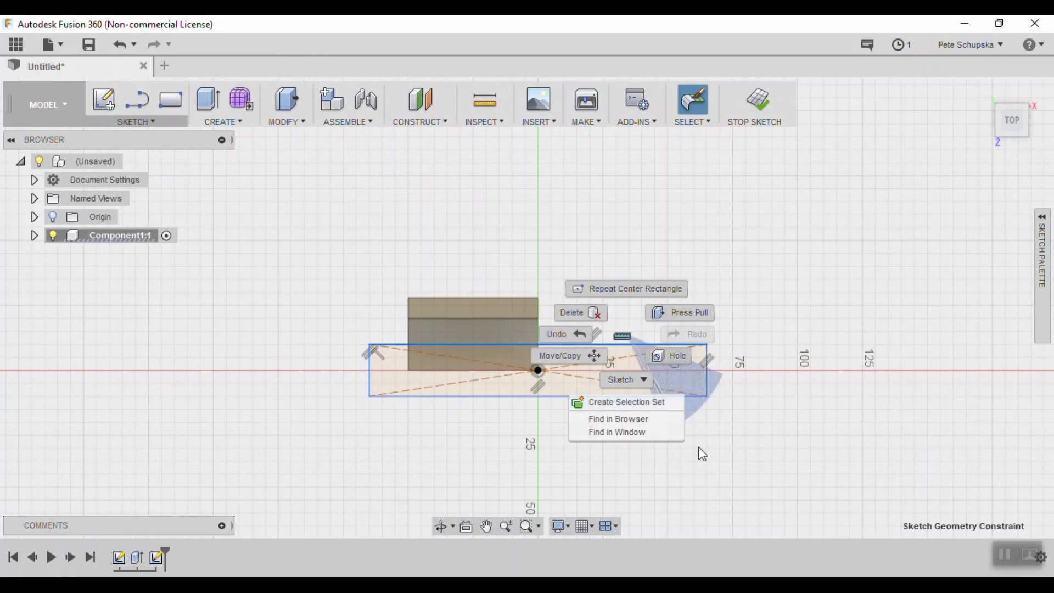
click(582, 314)
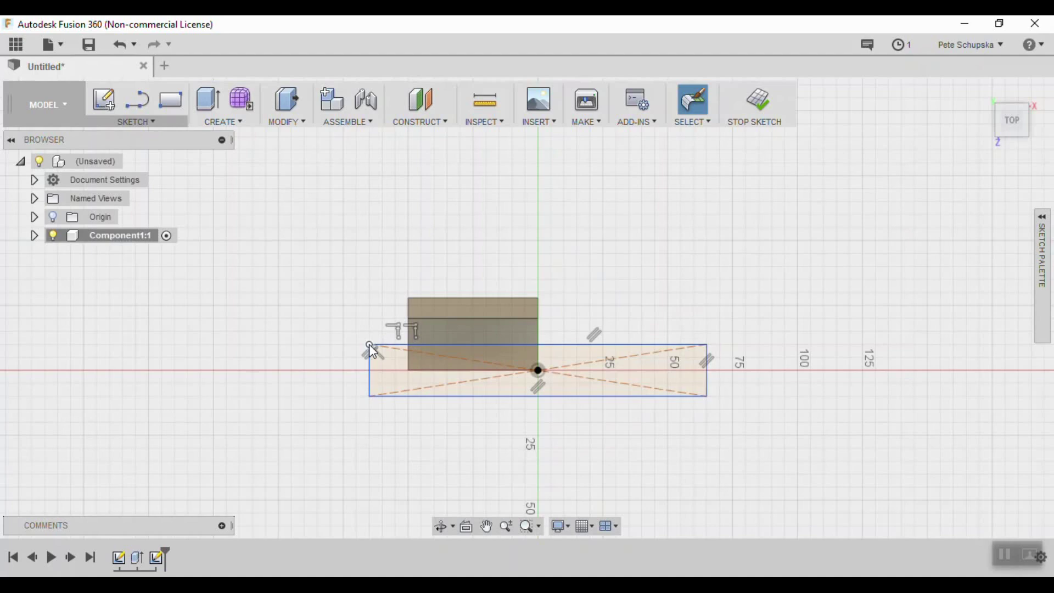
mouse_move(369, 345)
mouse_down()
mouse_move(371, 297)
mouse_move(437, 254)
mouse_move(472, 261)
mouse_up()
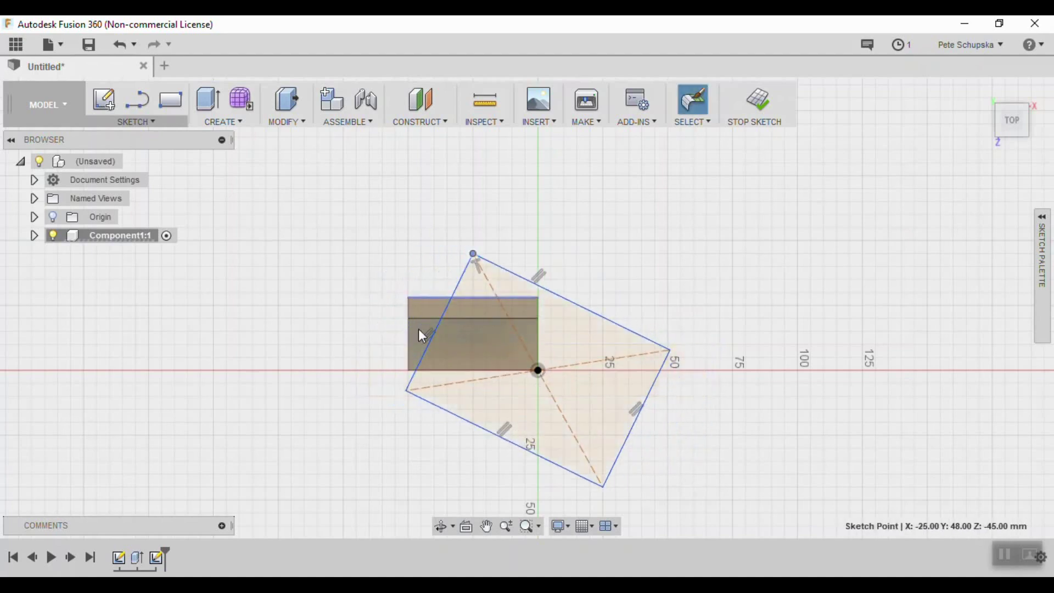
Step: Dimension the rectangle's upper edge at 45° to the box's top edge
click(530, 282)
shift+click(434, 297)
right_click(434, 297)
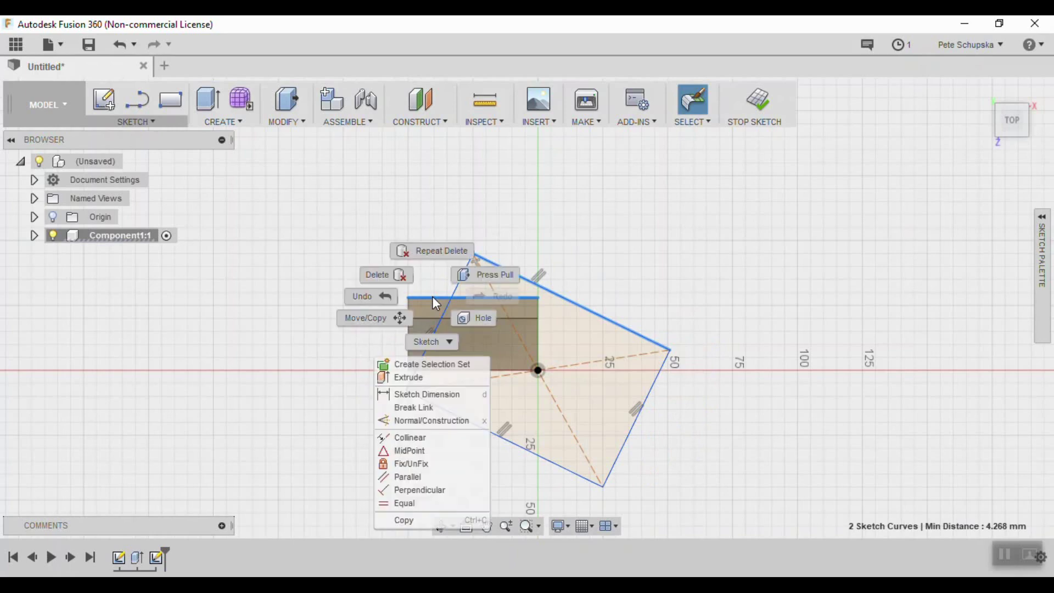
click(435, 394)
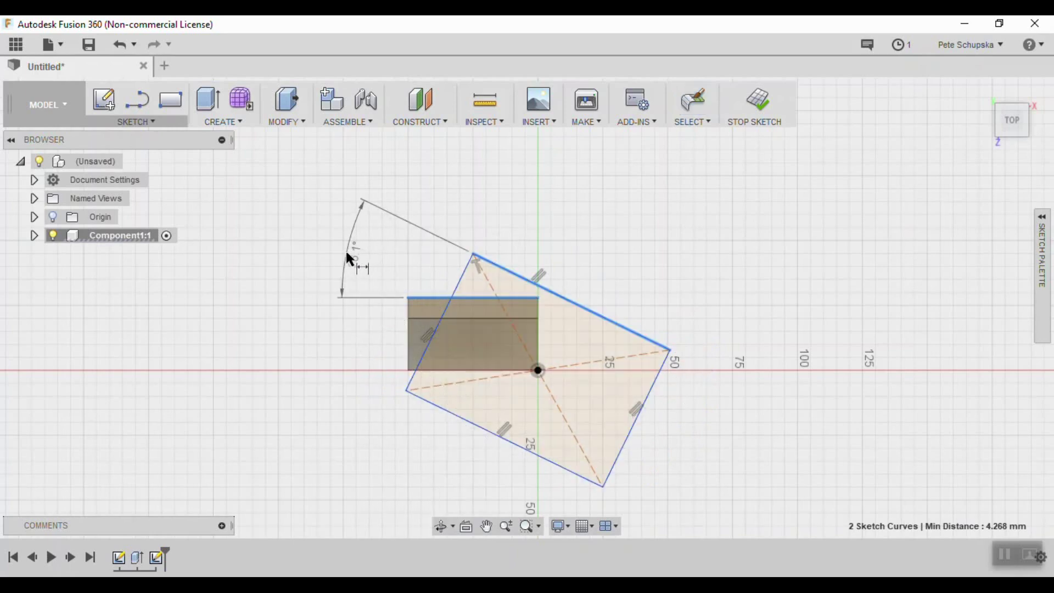
click(345, 249)
key(Return)
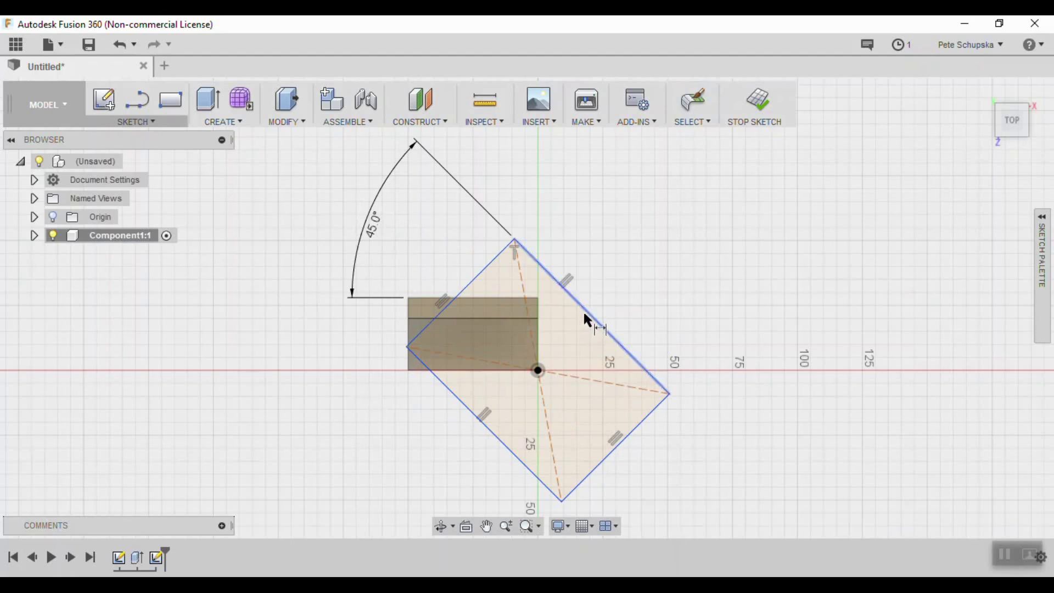
Step: Narrow the rectangle to 1 mm wide and move the strip past the origin
click(478, 418)
click(444, 310)
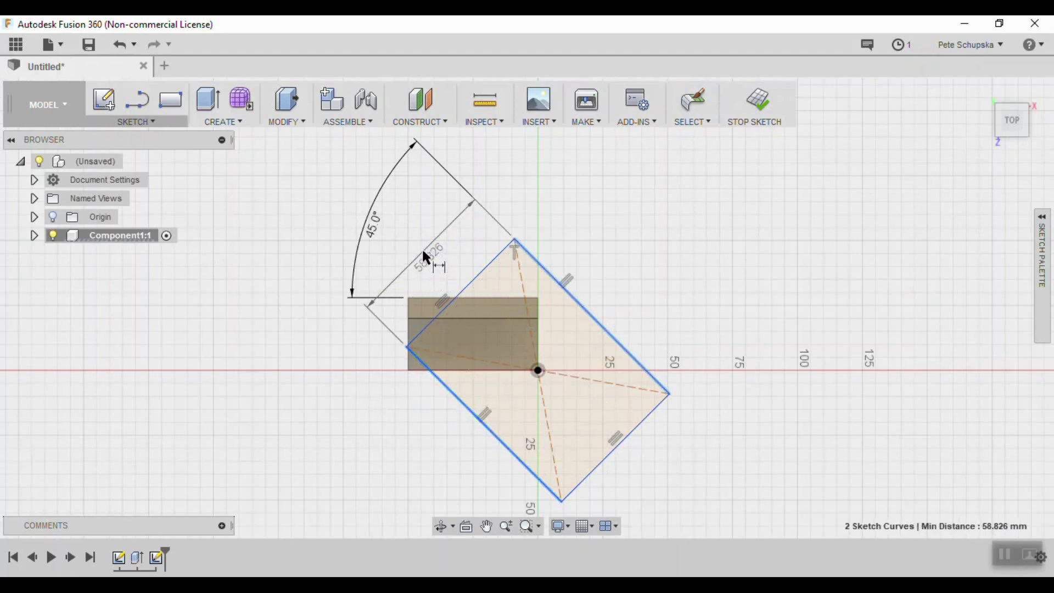
click(422, 247)
key(Return)
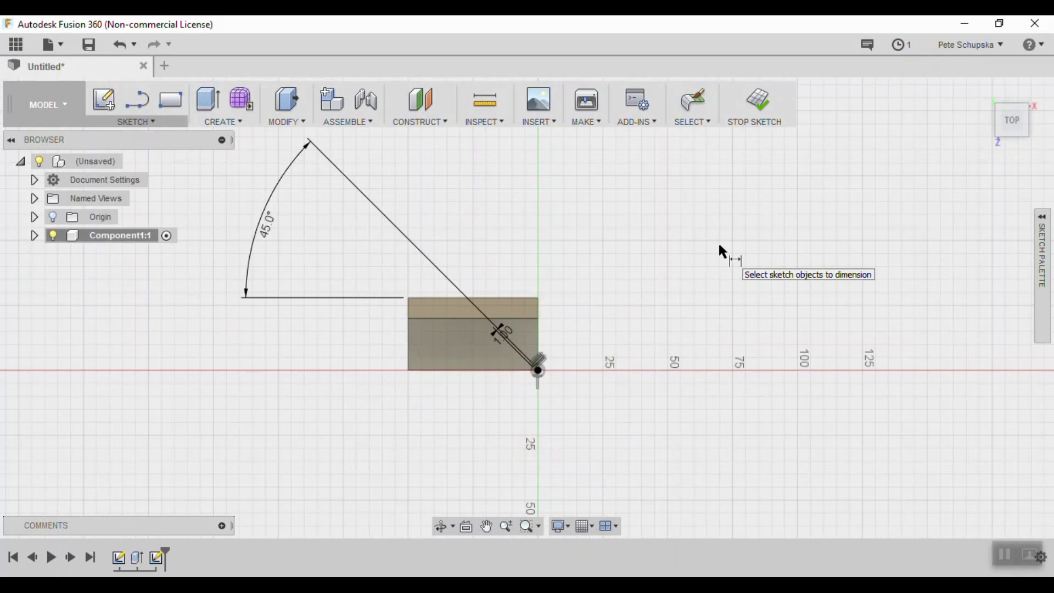
scroll(552, 352, up, 3)
scroll(543, 372, up, 3)
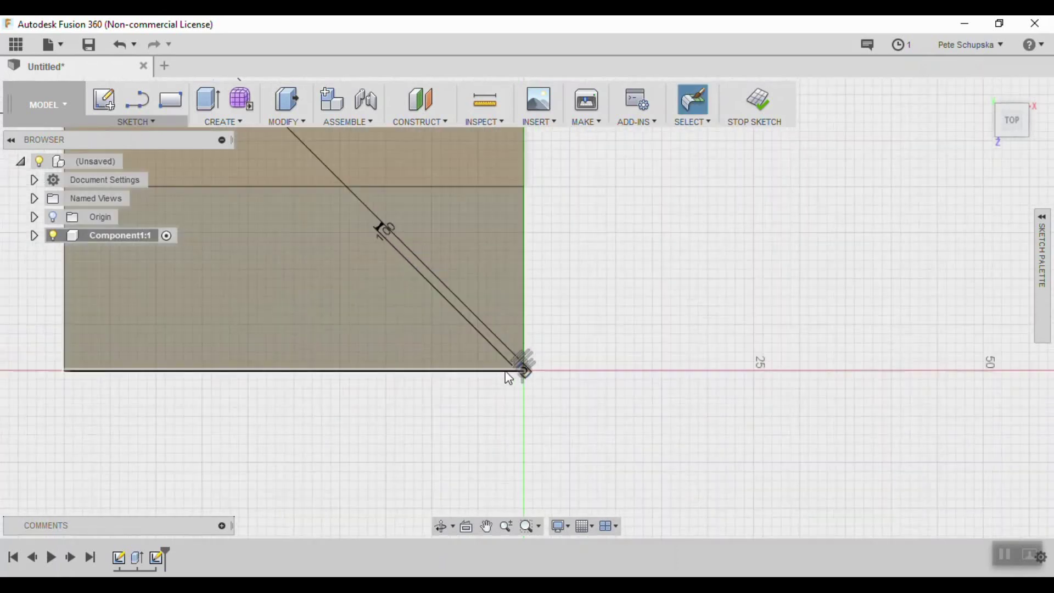
drag(525, 355, 321, 166)
Step: Lengthen the diagonal strip beyond the bracket on both ends and finish the sketch
scroll(378, 275, down, 3)
scroll(367, 306, down, 3)
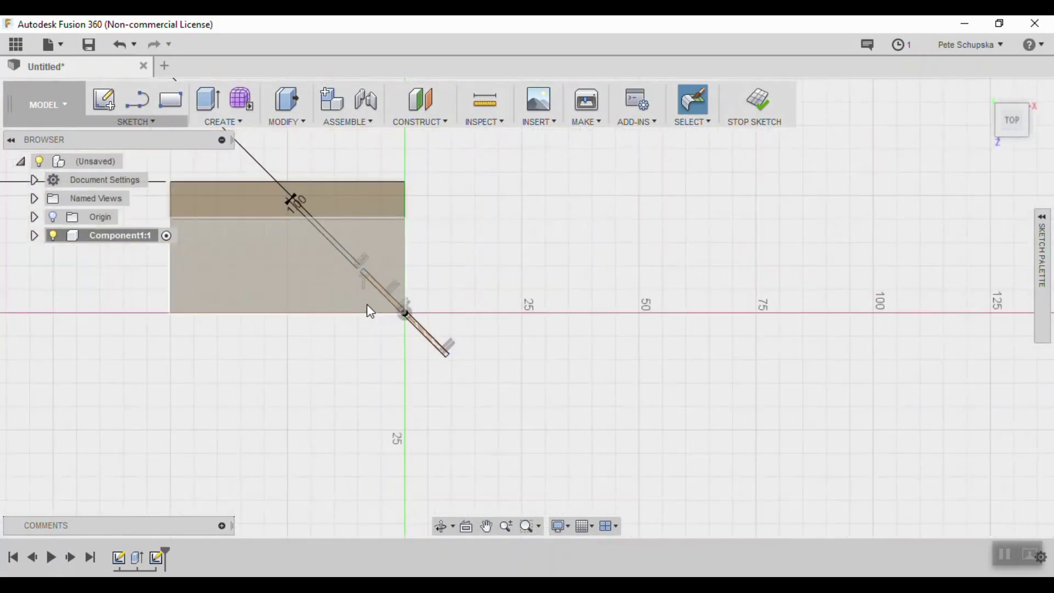
drag(363, 268, 263, 172)
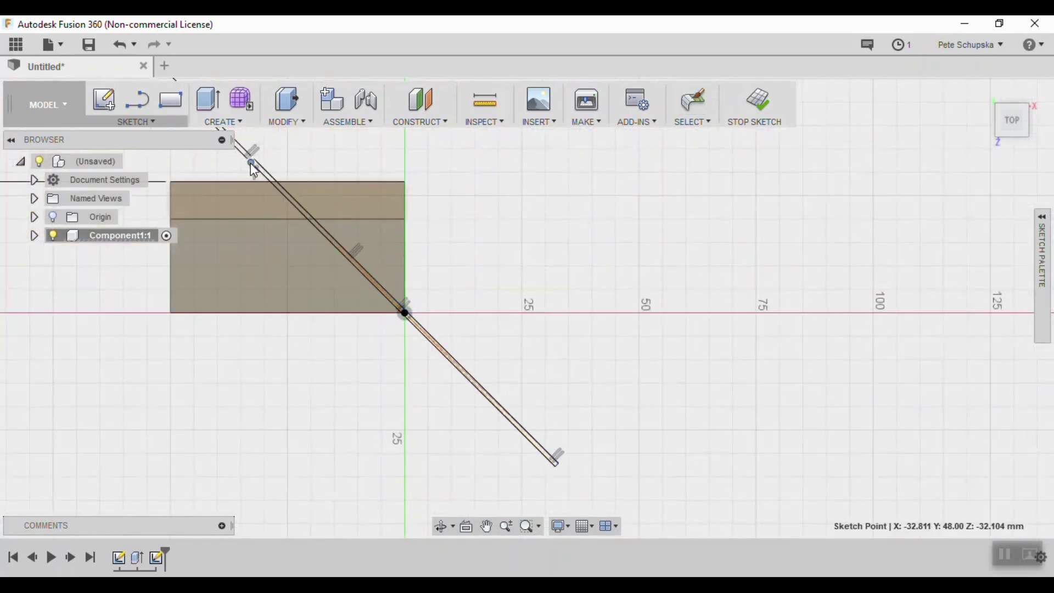
middle_drag(551, 309, 699, 376)
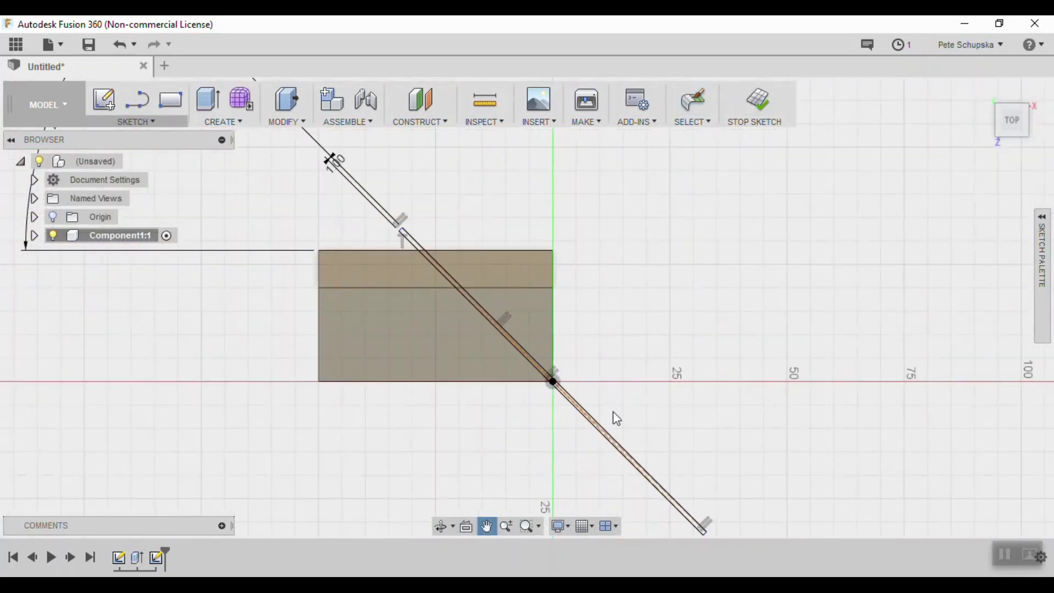
click(758, 101)
scroll(506, 410, down, 2)
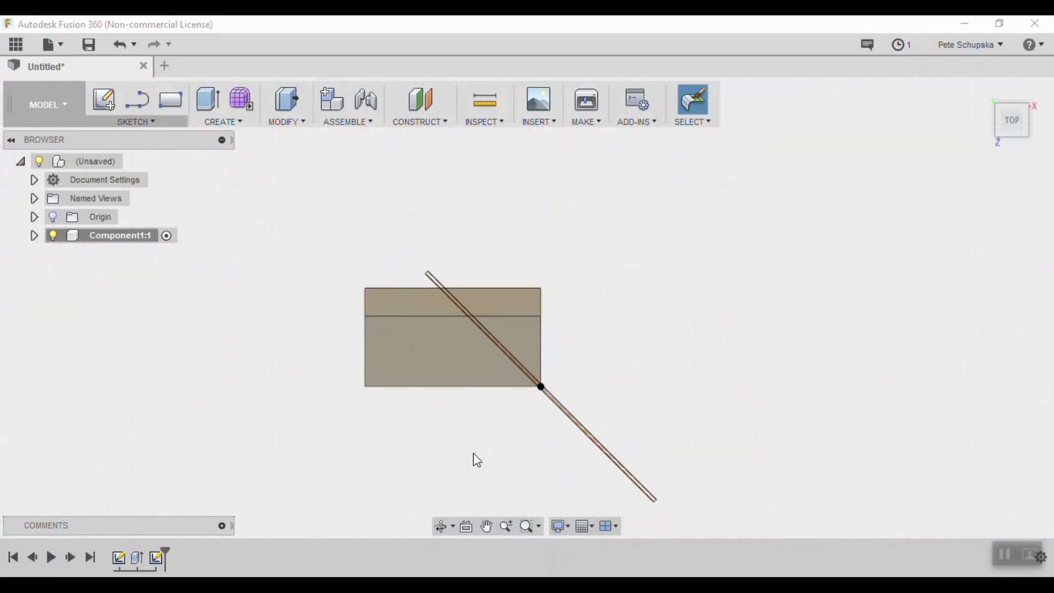
Step: Extrude both strip profiles -41 mm to cut the 45° slot through upright and base
key(F6)
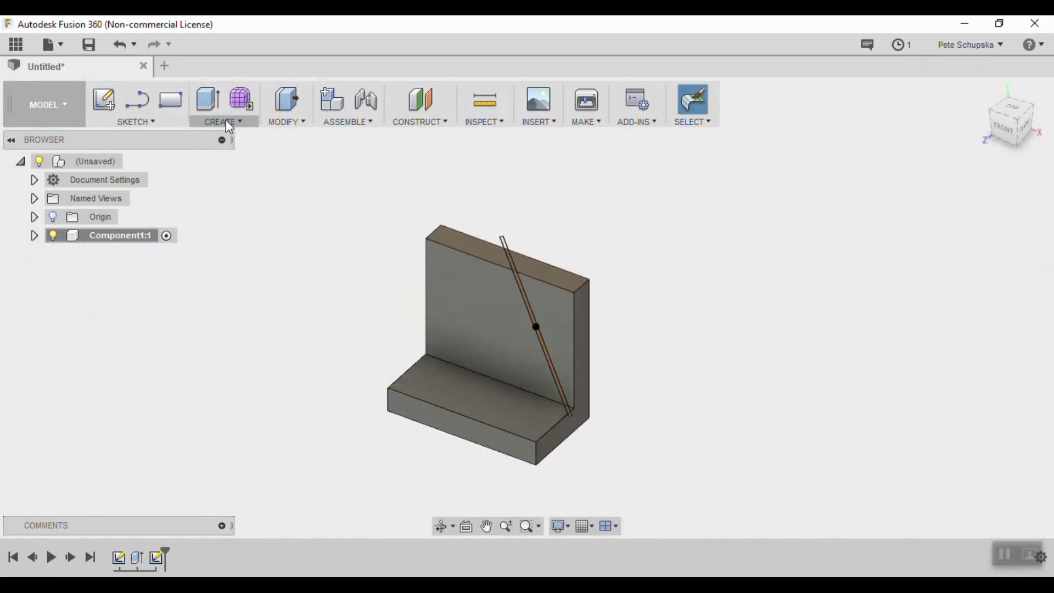
click(207, 99)
scroll(447, 268, up, 2)
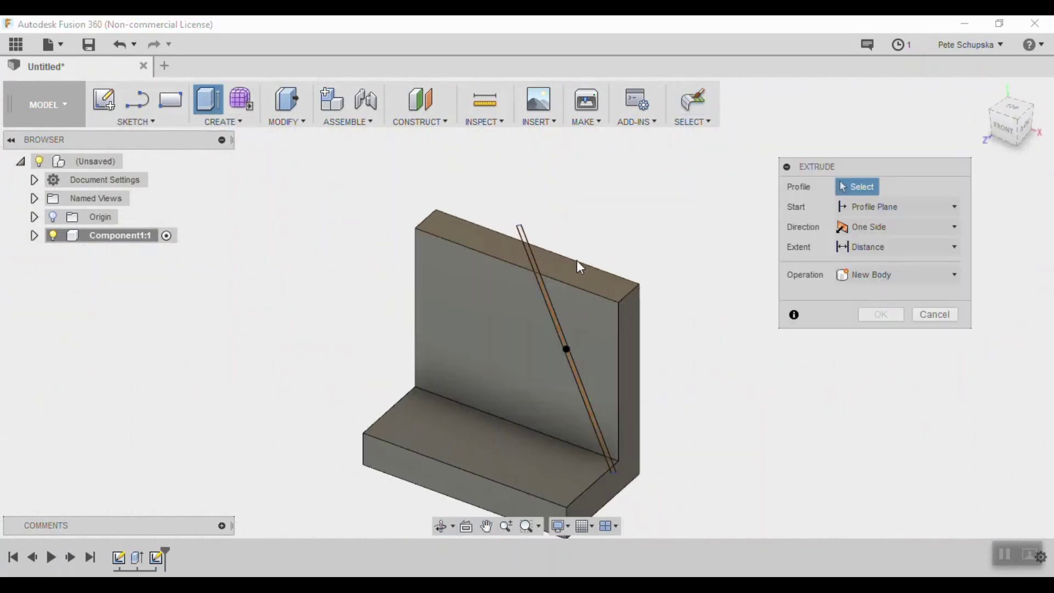
click(531, 256)
click(550, 311)
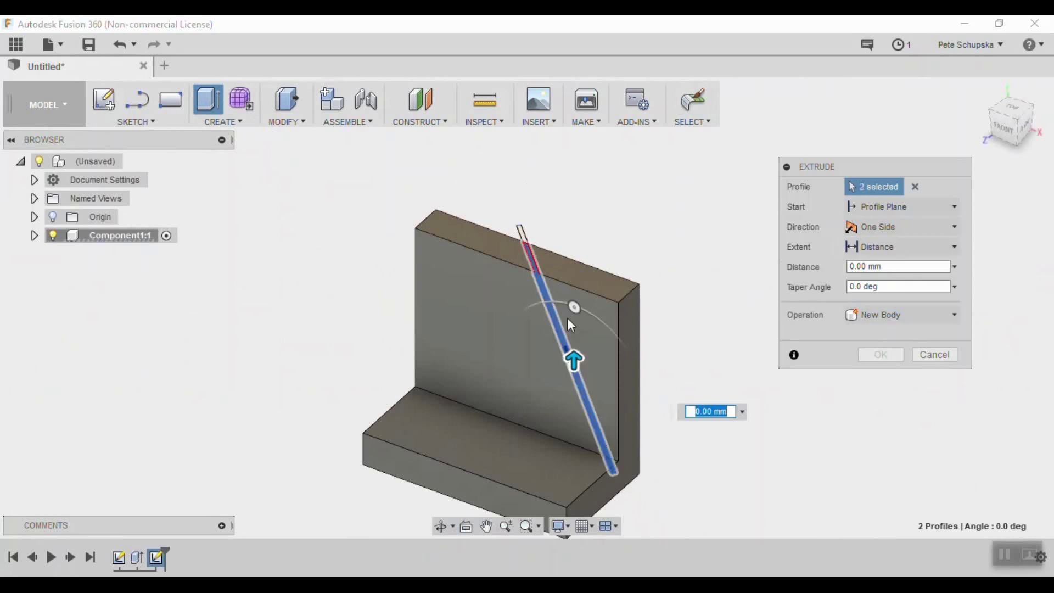
text(-)
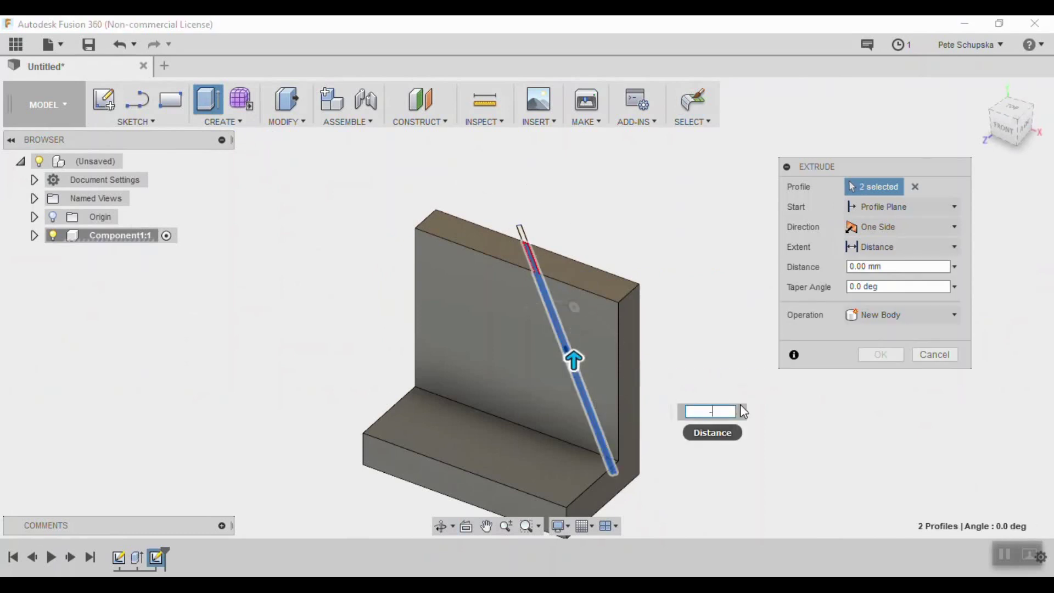
text(41)
key(Return)
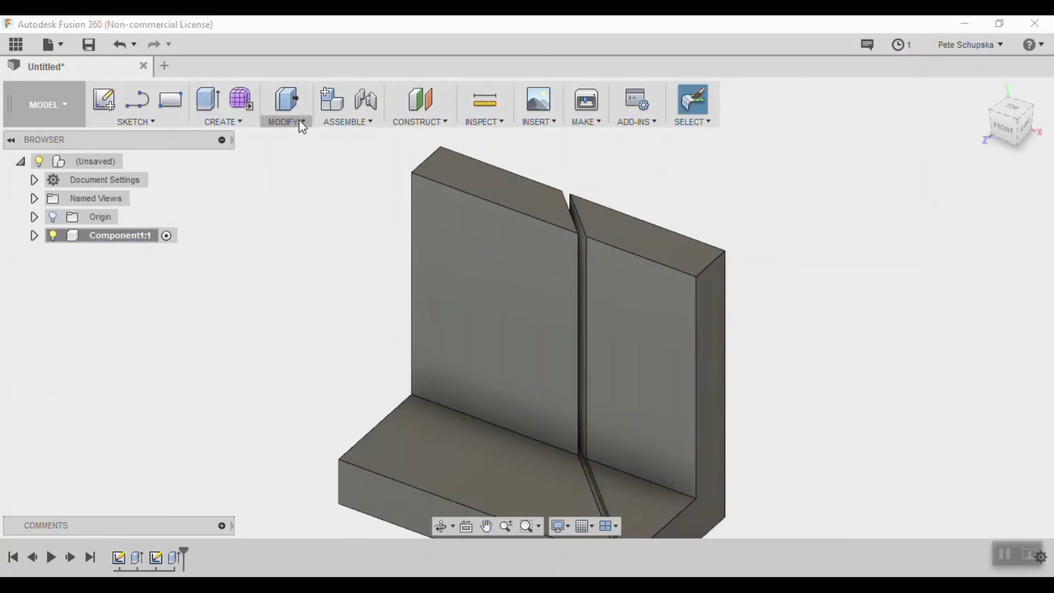
Step: Fillet the vertical slot edges in the bracket's upright
click(300, 122)
mouse_move(291, 118)
click(298, 158)
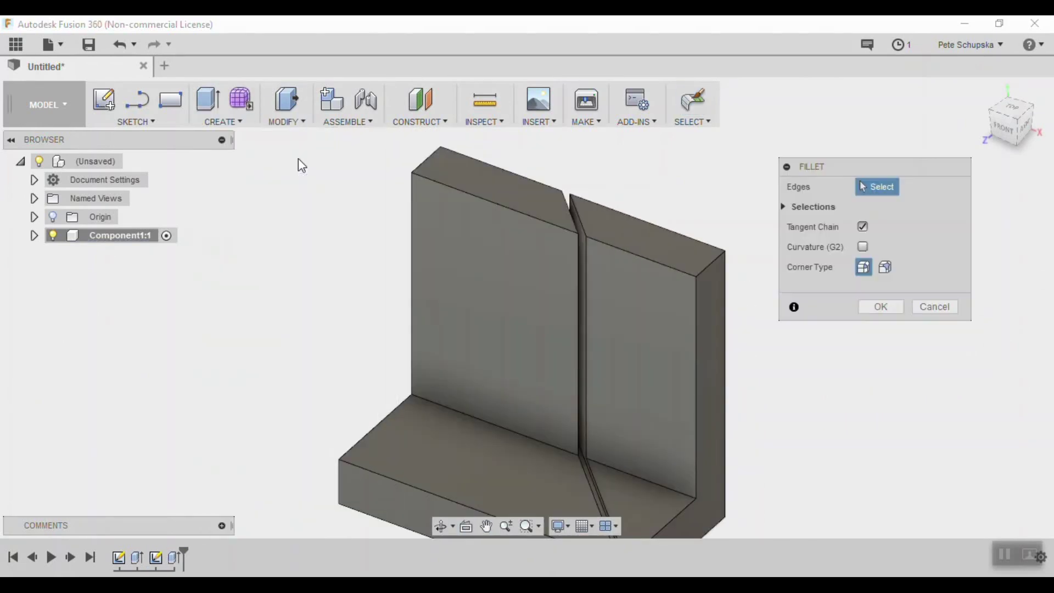
click(562, 212)
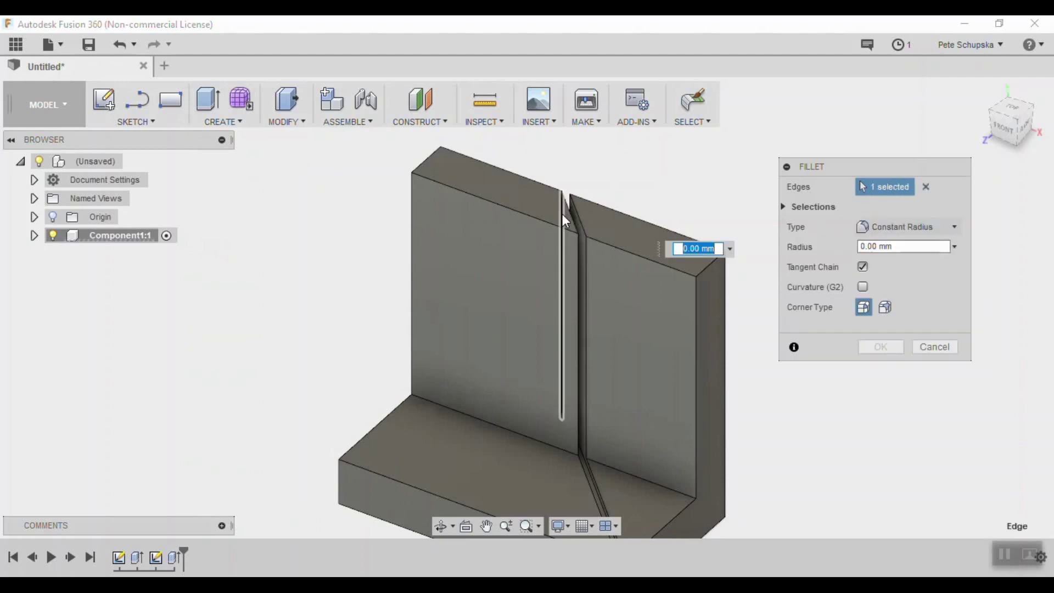
click(577, 265)
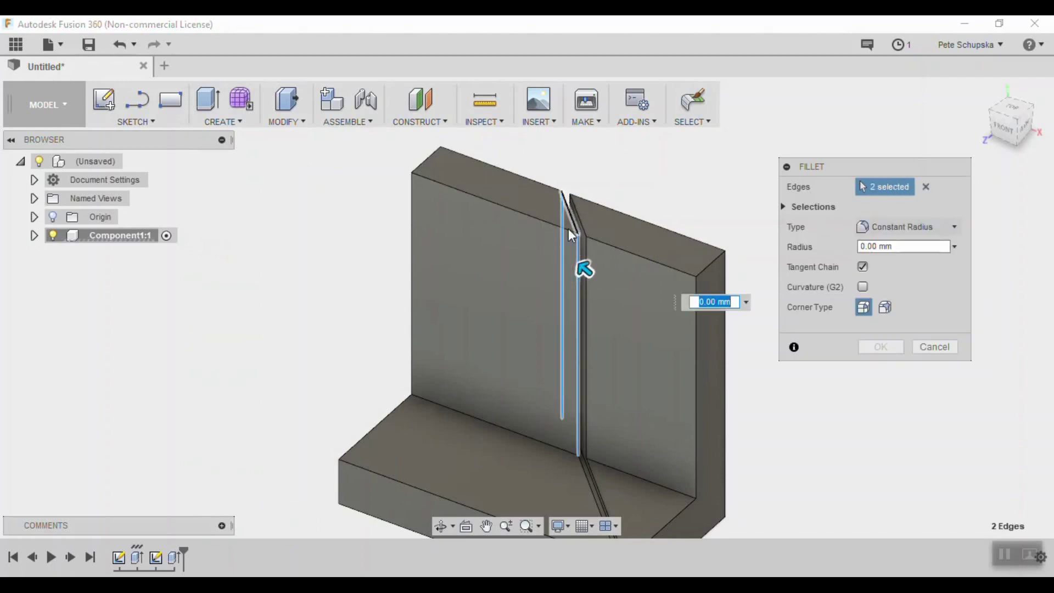
click(568, 246)
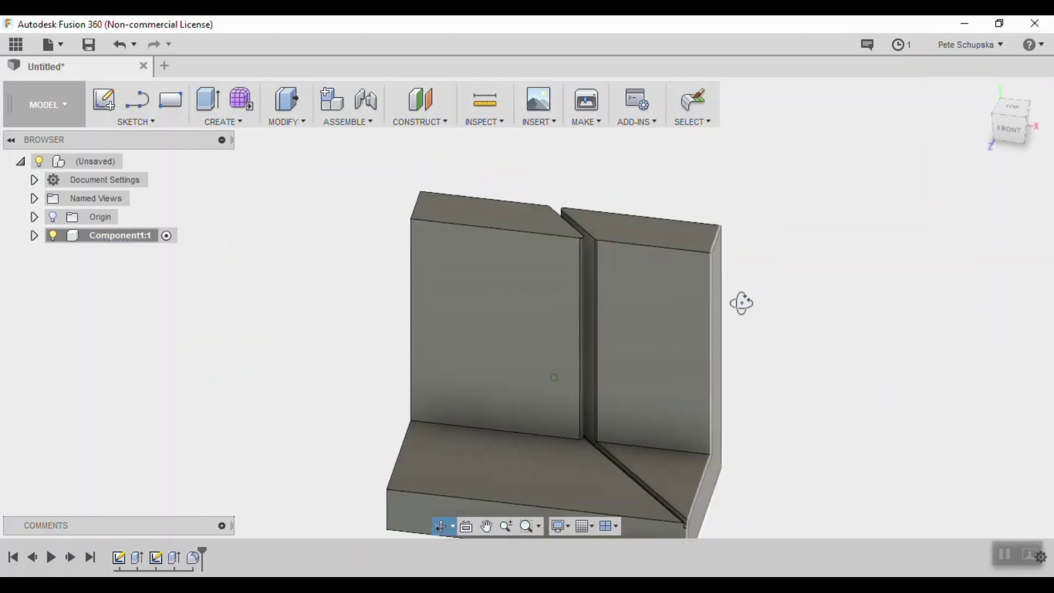
shift+middle_drag(742, 303, 717, 302)
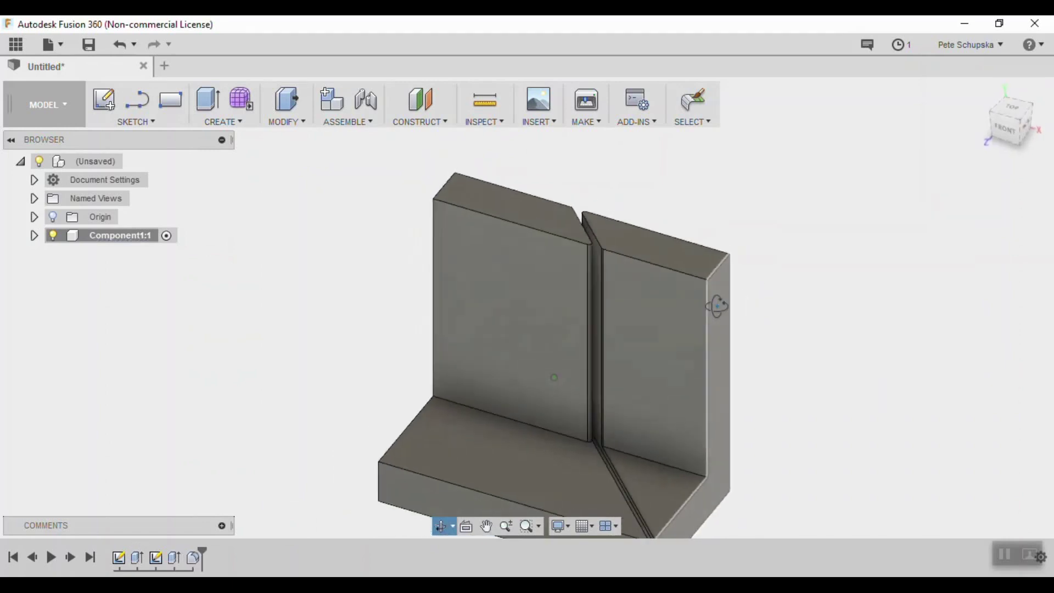
Step: Mirror the slotted body, as Bodies pattern type, across its end face to create the second wall
scroll(711, 339, down, 5)
middle_drag(709, 411, 667, 388)
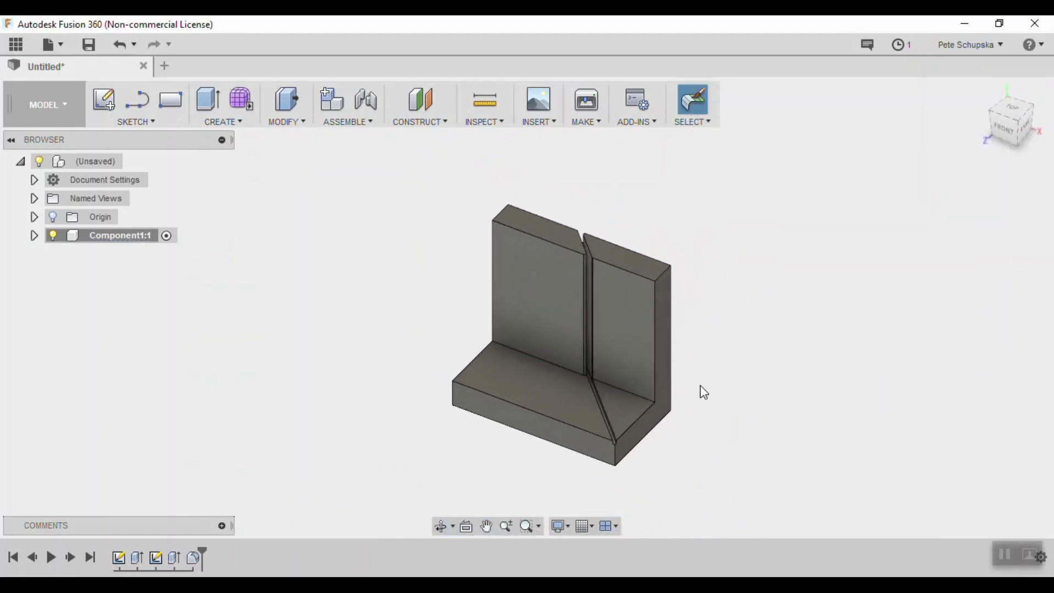
middle_drag(608, 329, 594, 307)
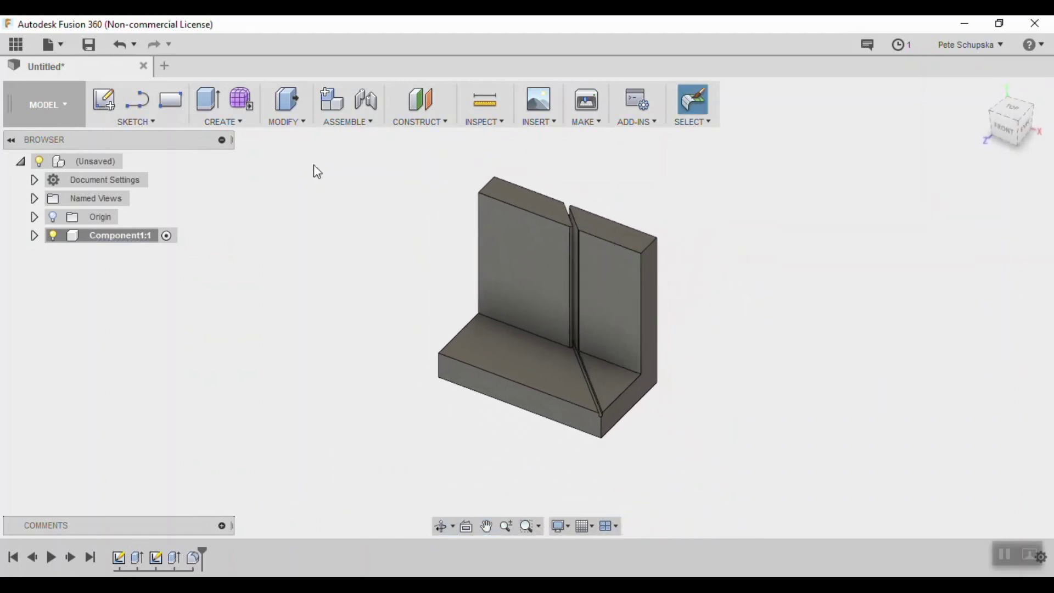
click(214, 121)
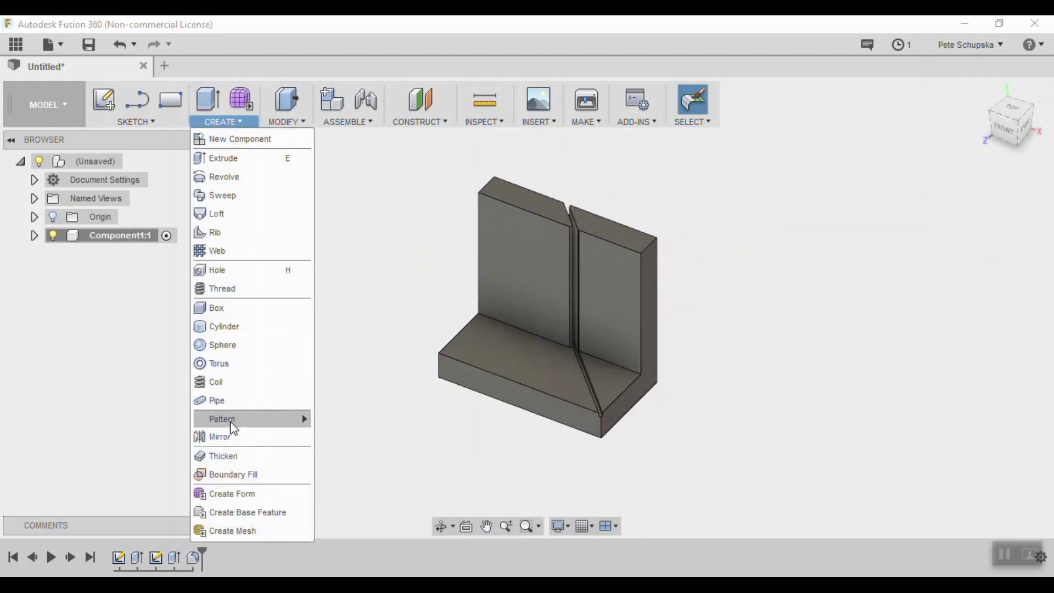
click(226, 437)
click(937, 187)
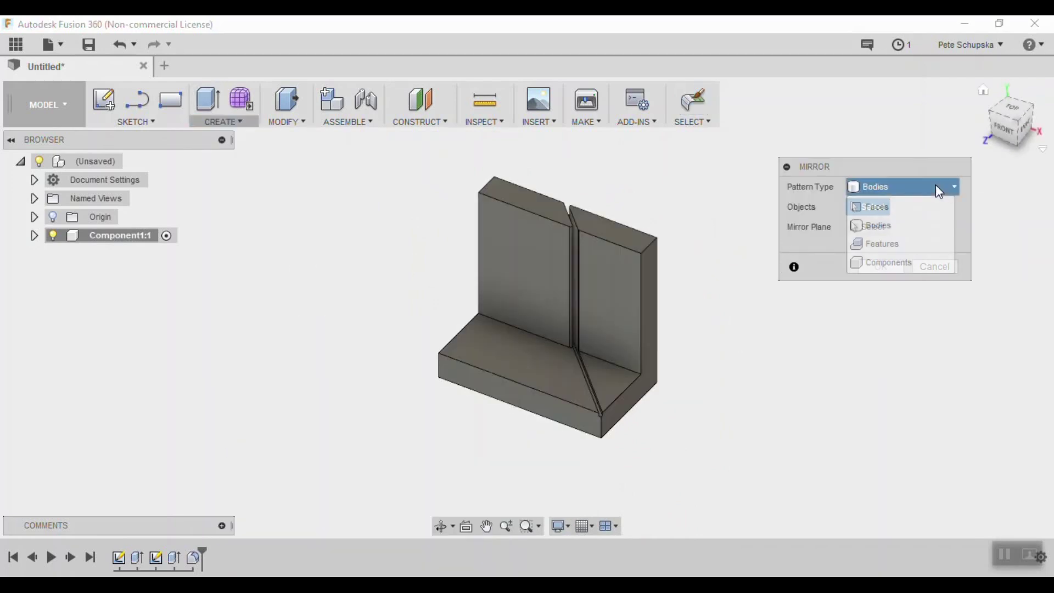
click(893, 225)
click(652, 291)
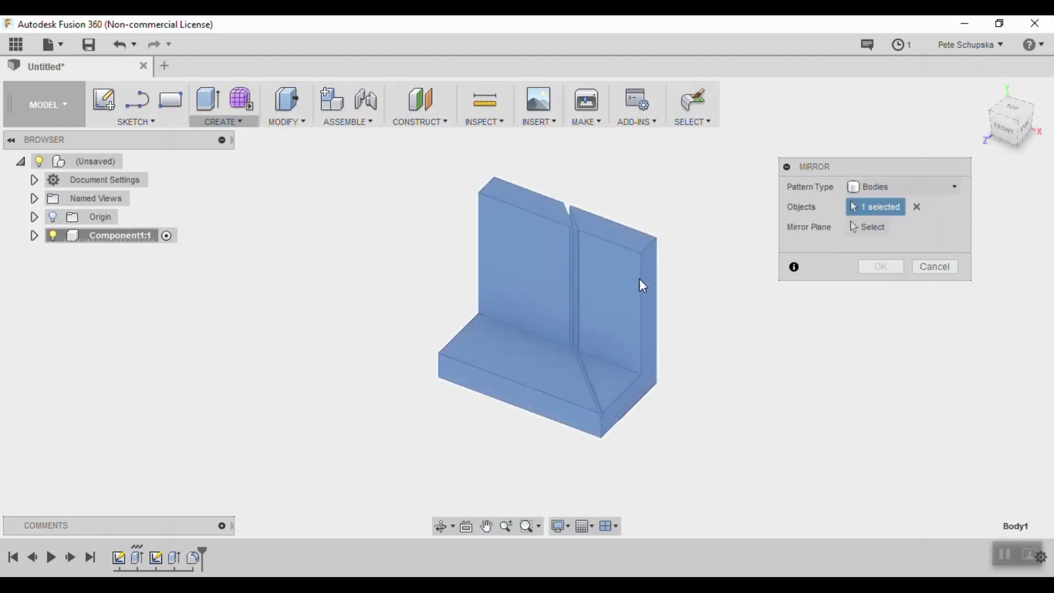
click(873, 227)
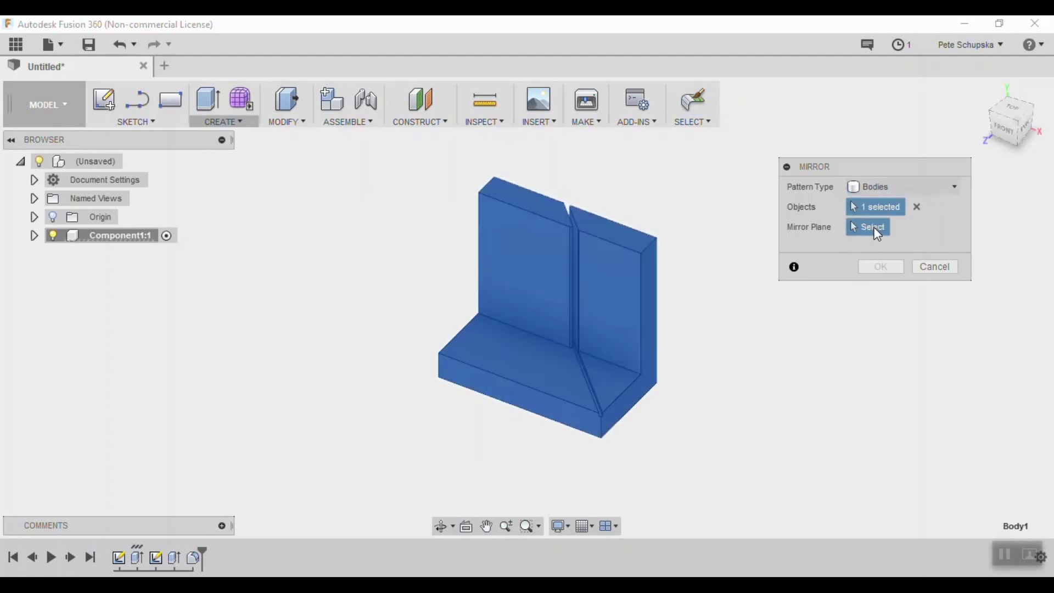
click(532, 393)
click(881, 268)
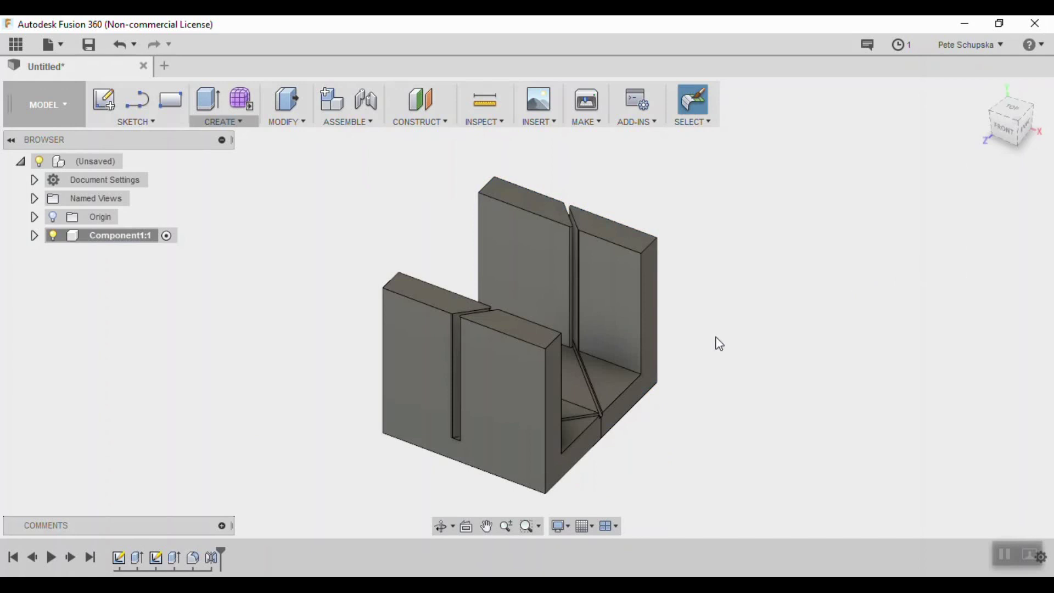
shift+middle_drag(753, 322, 683, 330)
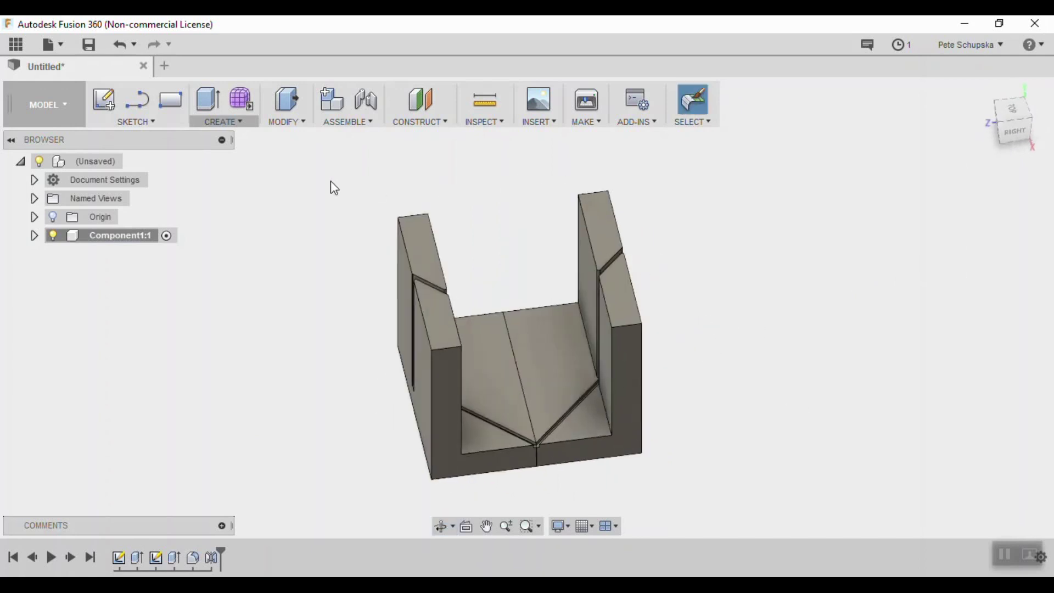
Step: Combine the right half (target) and left half (tool) with Join into a single body
click(287, 121)
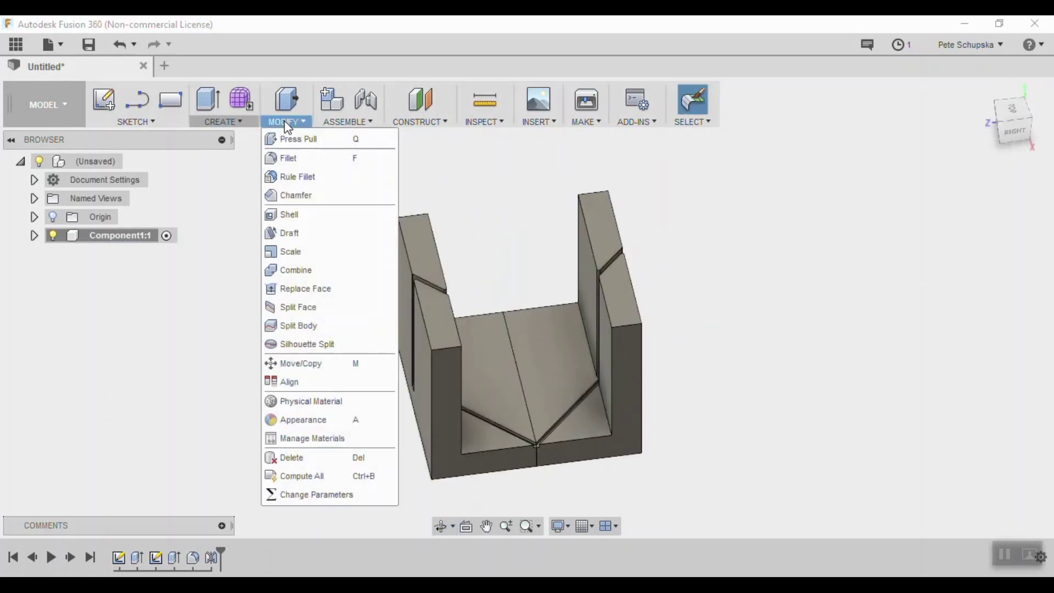
click(295, 270)
click(552, 343)
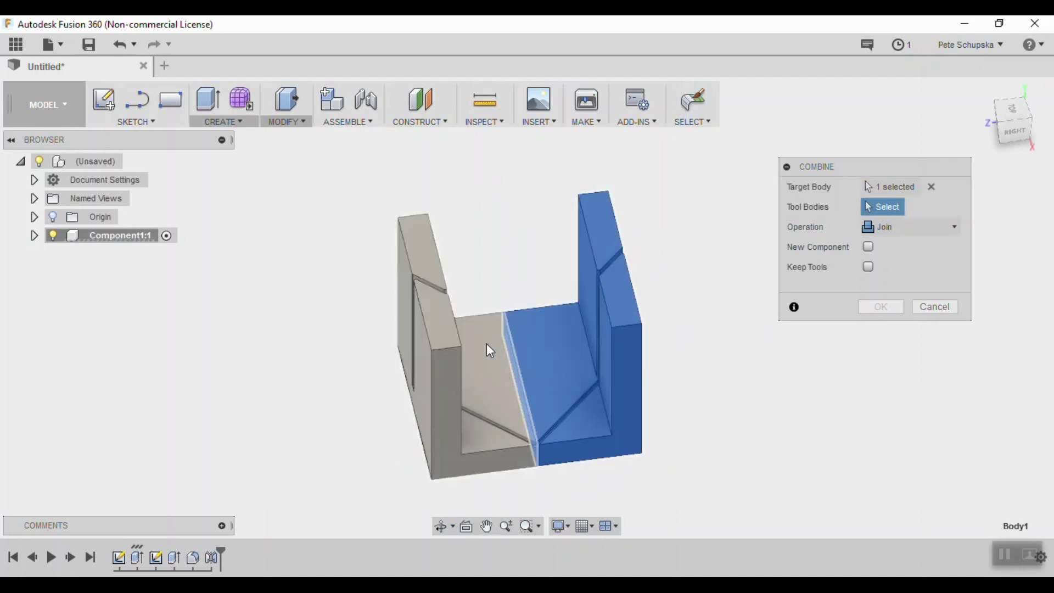
click(489, 350)
click(882, 306)
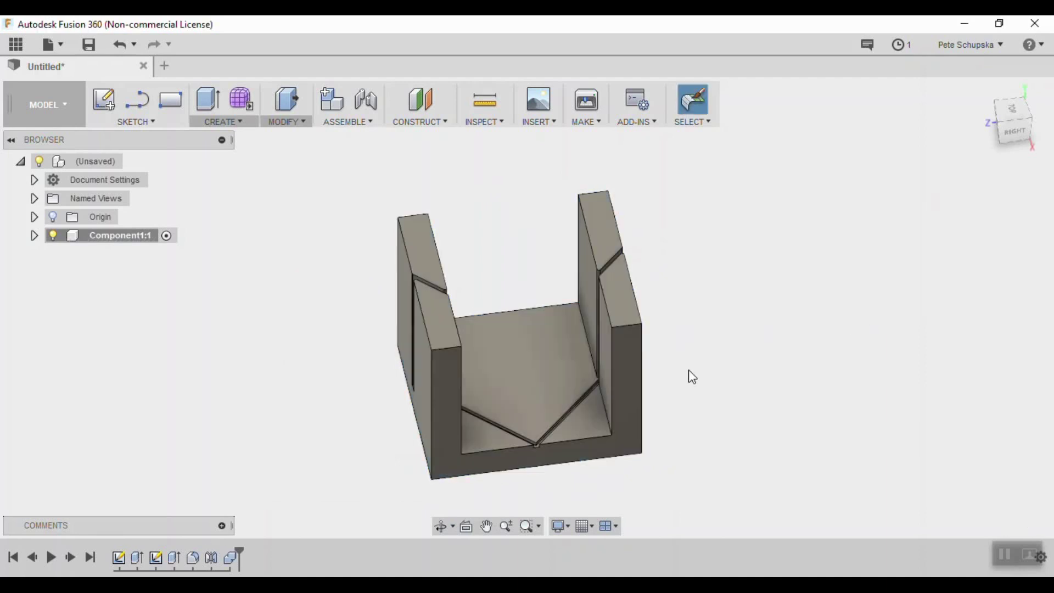
shift+middle_drag(381, 395, 426, 407)
shift+middle_drag(259, 318, 237, 124)
Step: Start a hole placed on the guide's floor face
click(237, 123)
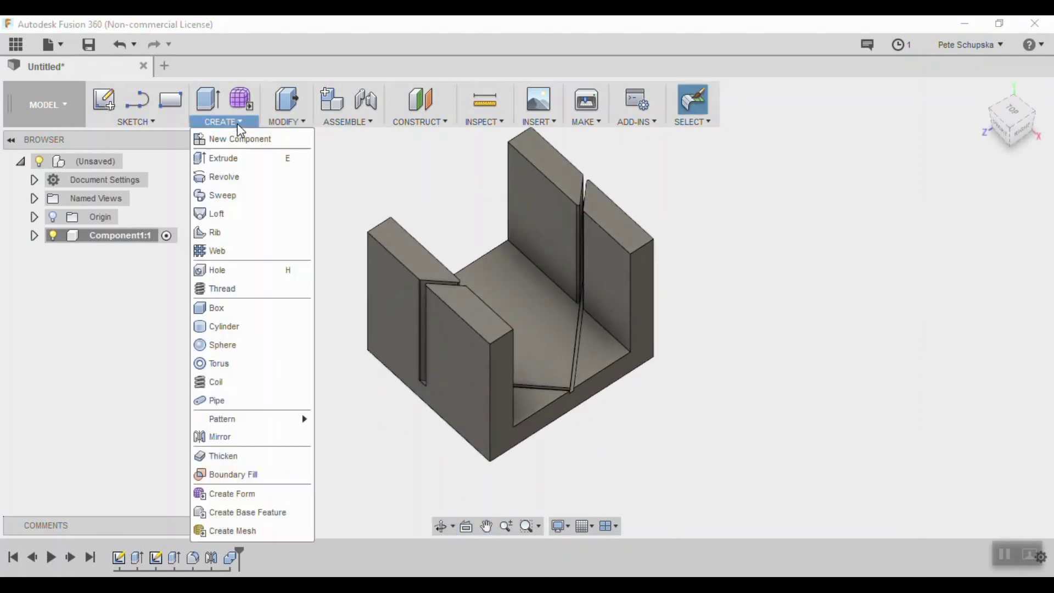
click(229, 275)
click(520, 284)
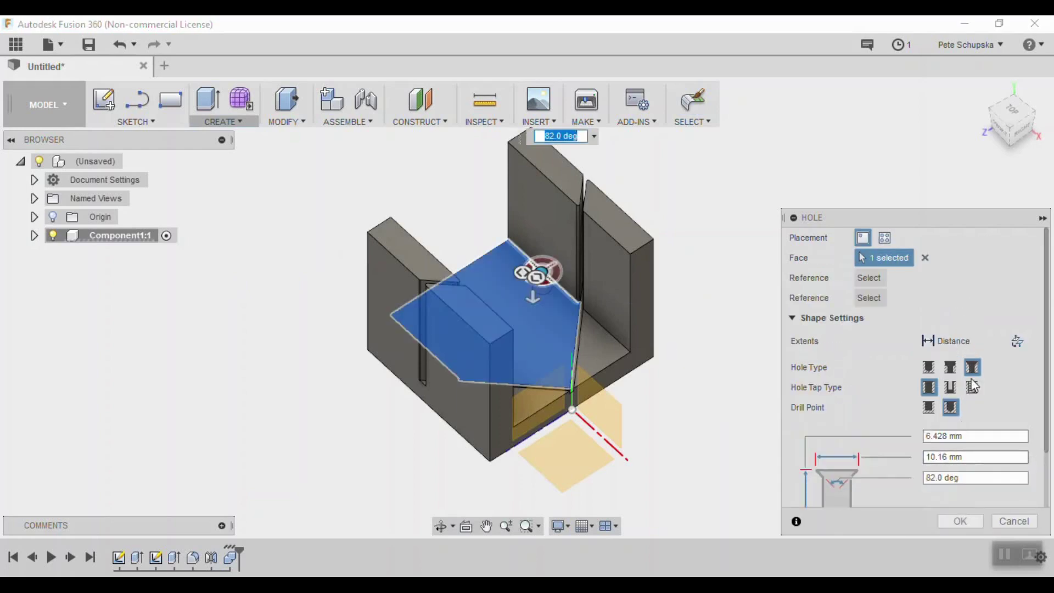
drag(959, 220, 871, 159)
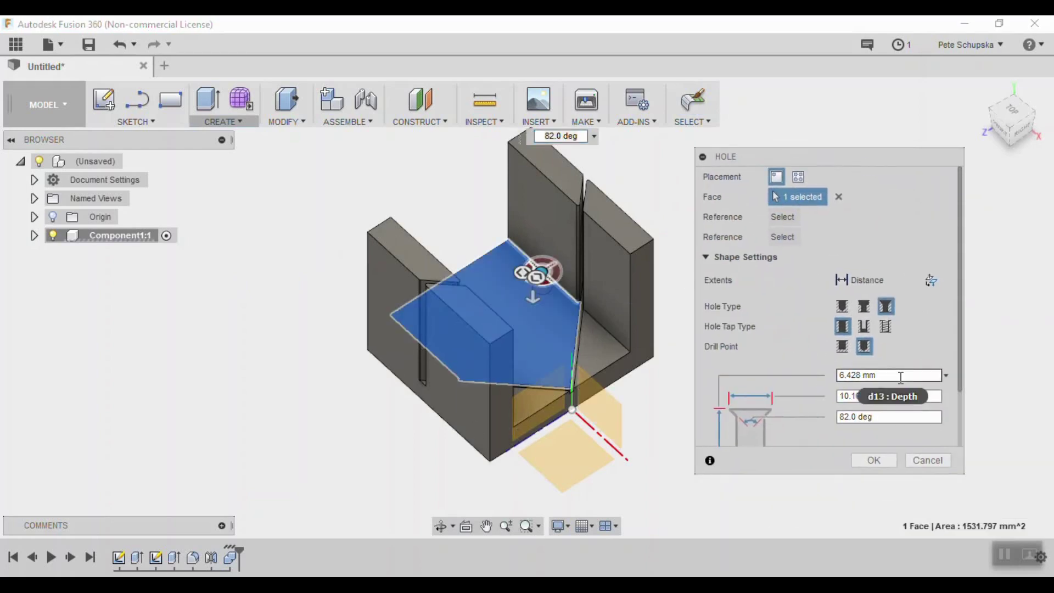
Step: Make it countersunk: 10 mm deep, 0.4 in countersink at 82°, 0.2 in diameter
drag(901, 378, 854, 379)
scroll(799, 400, down, 2)
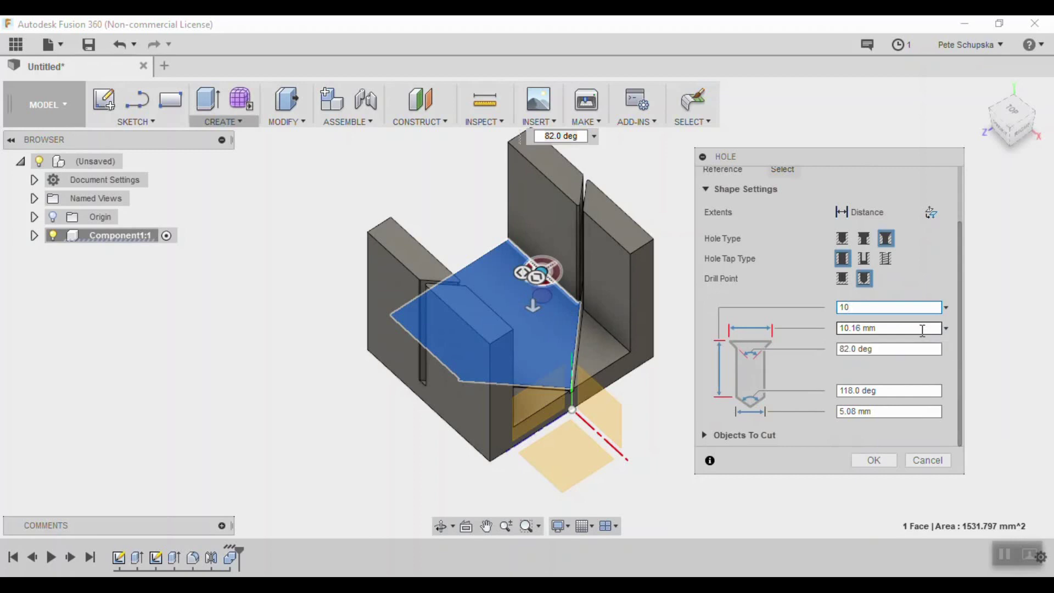
key(Tab)
text(.4in)
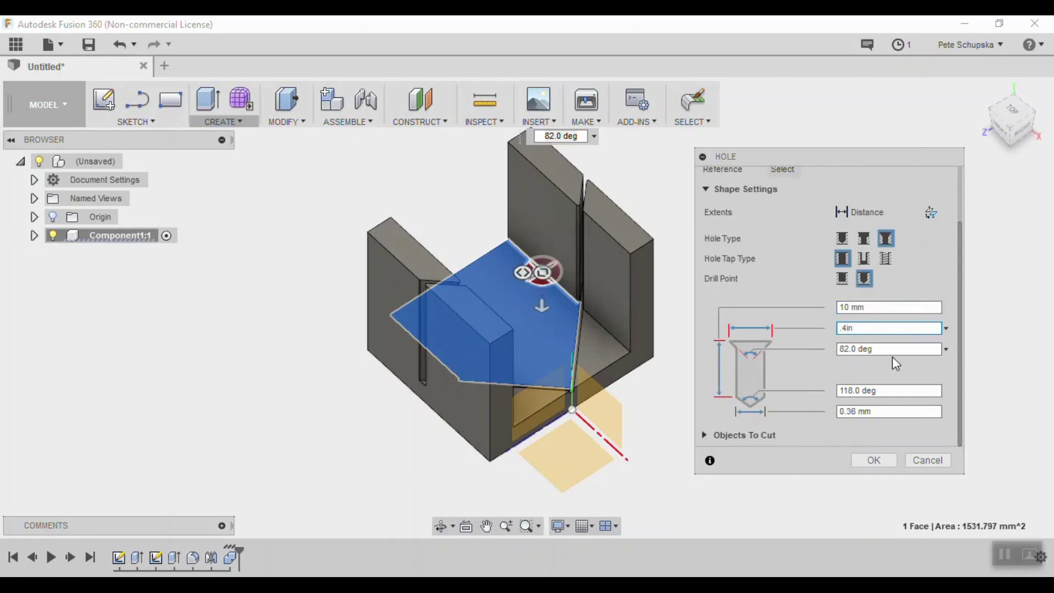
key(Tab)
text(82)
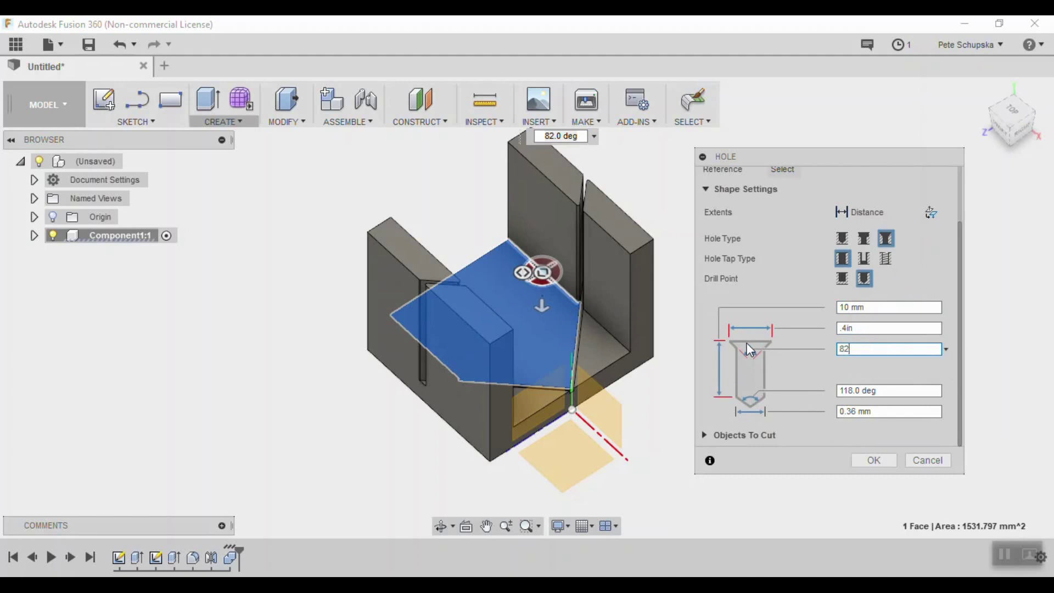
click(887, 409)
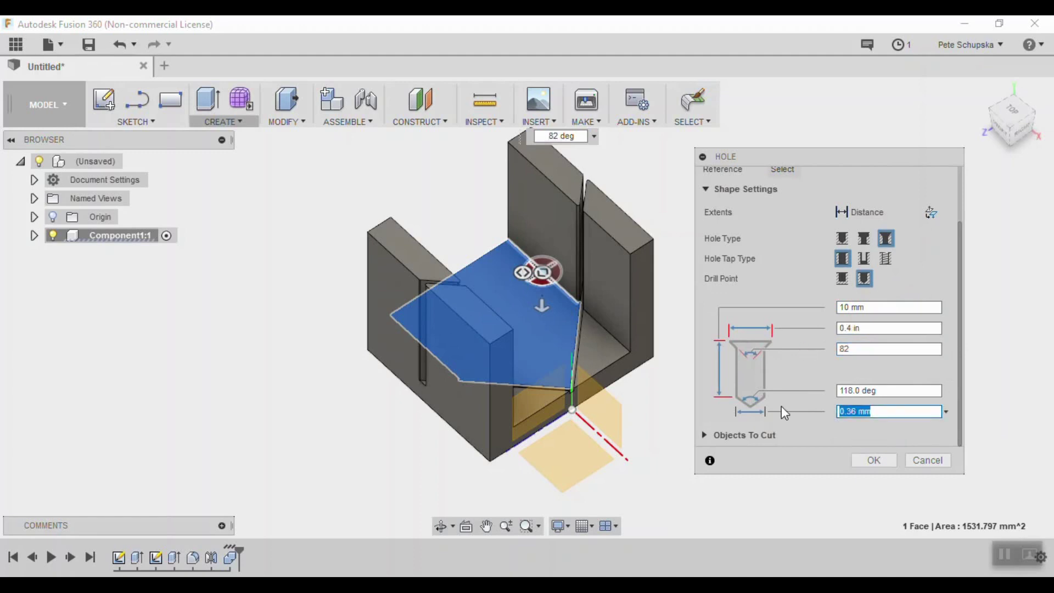
text(.2in)
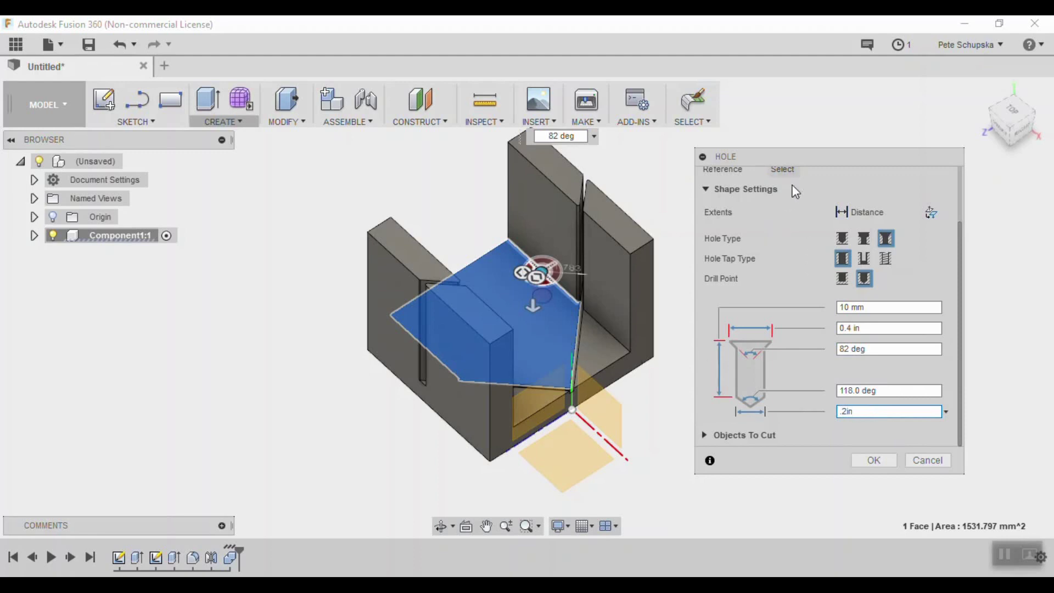
Step: Locate the hole 15 mm from the floor's top edge and 20 mm from a second edge
scroll(893, 246, up, 2)
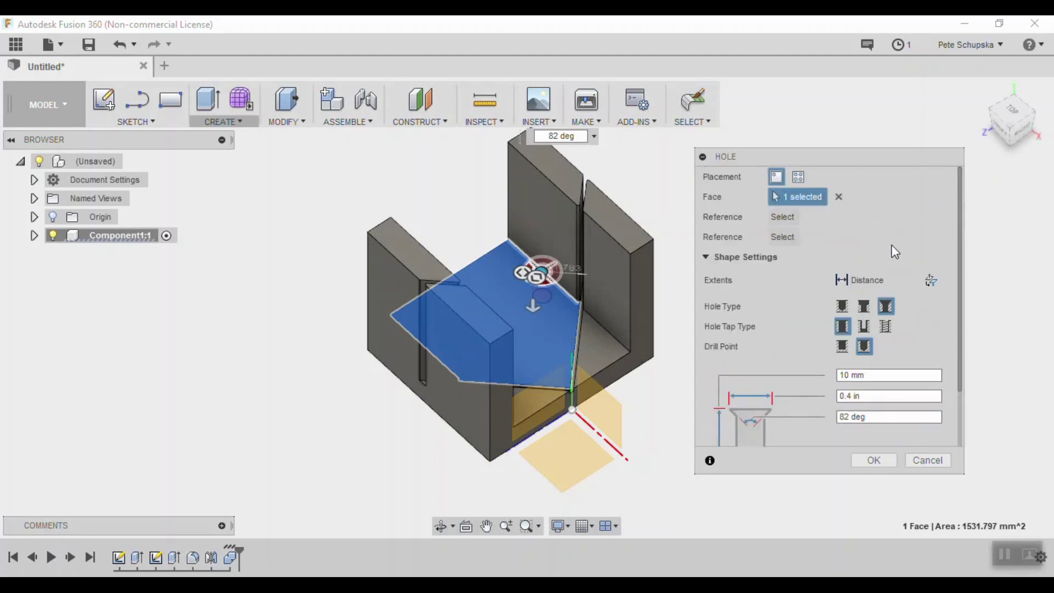
click(485, 259)
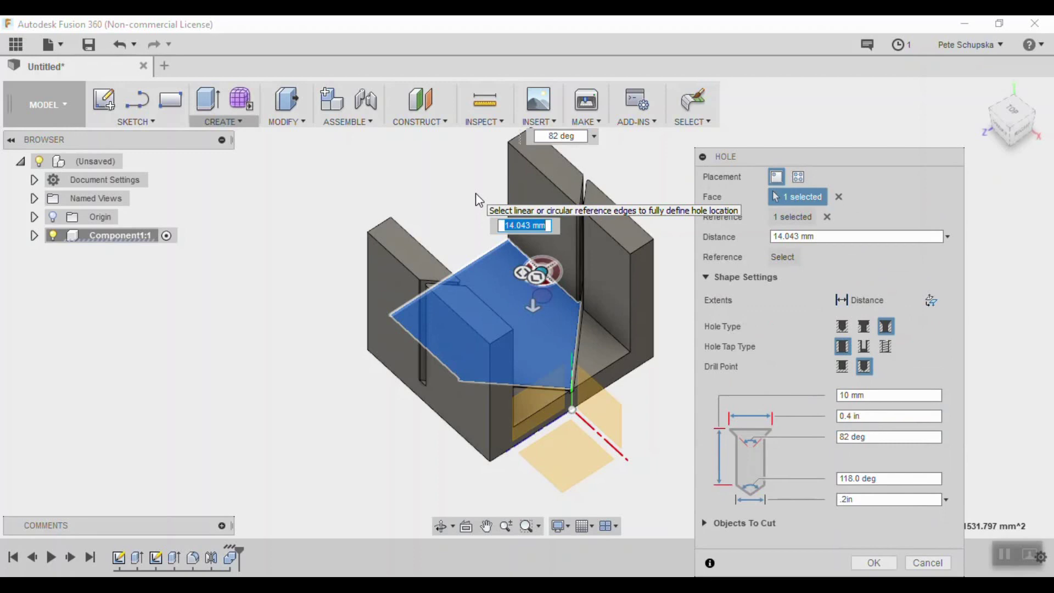
text(15)
key(Return)
middle_drag(510, 372, 463, 344)
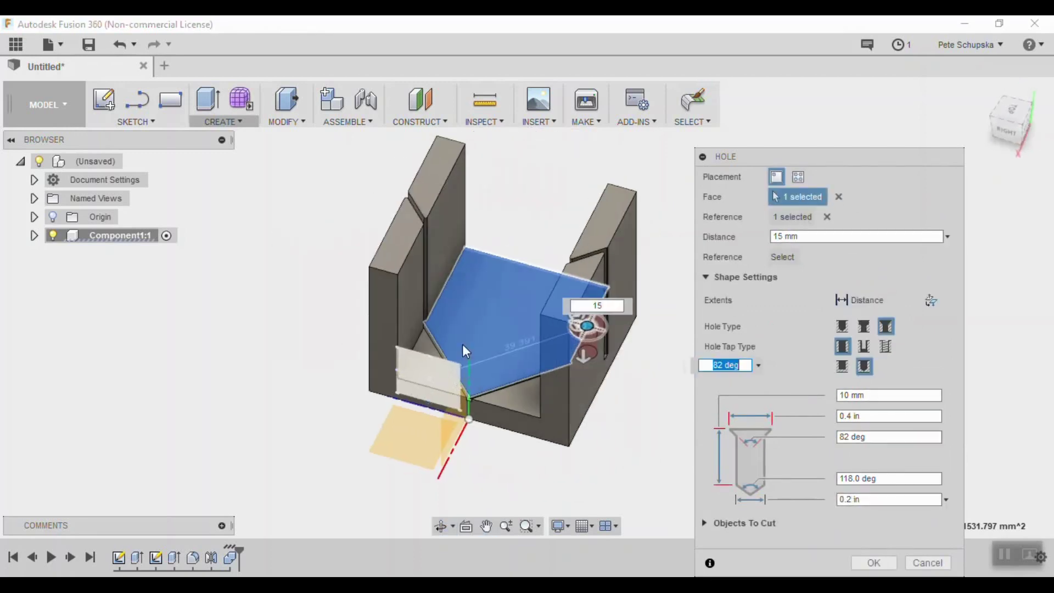
click(443, 288)
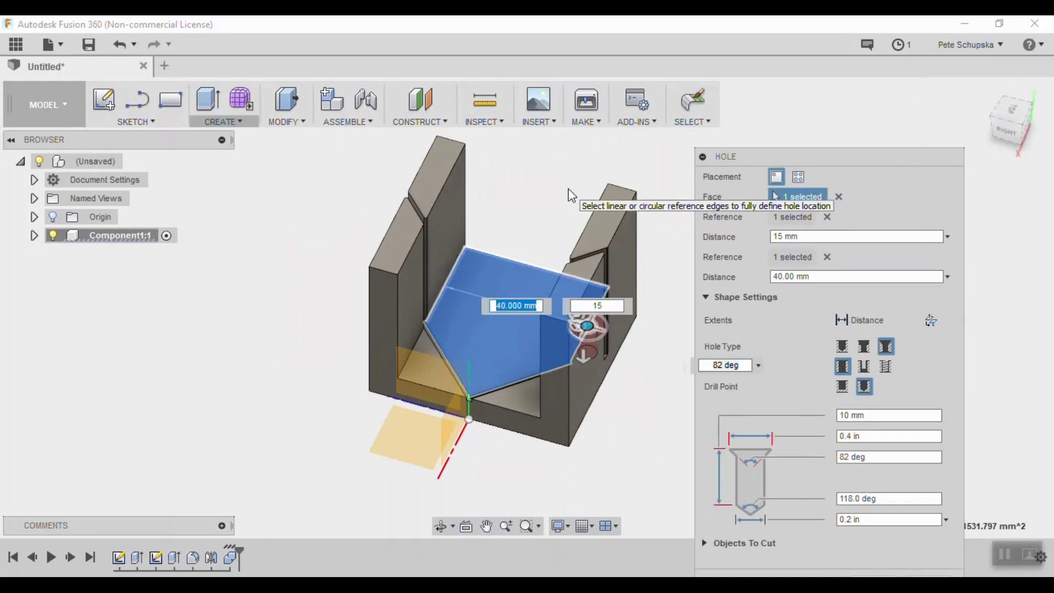
text(20)
key(Return)
key(Return)
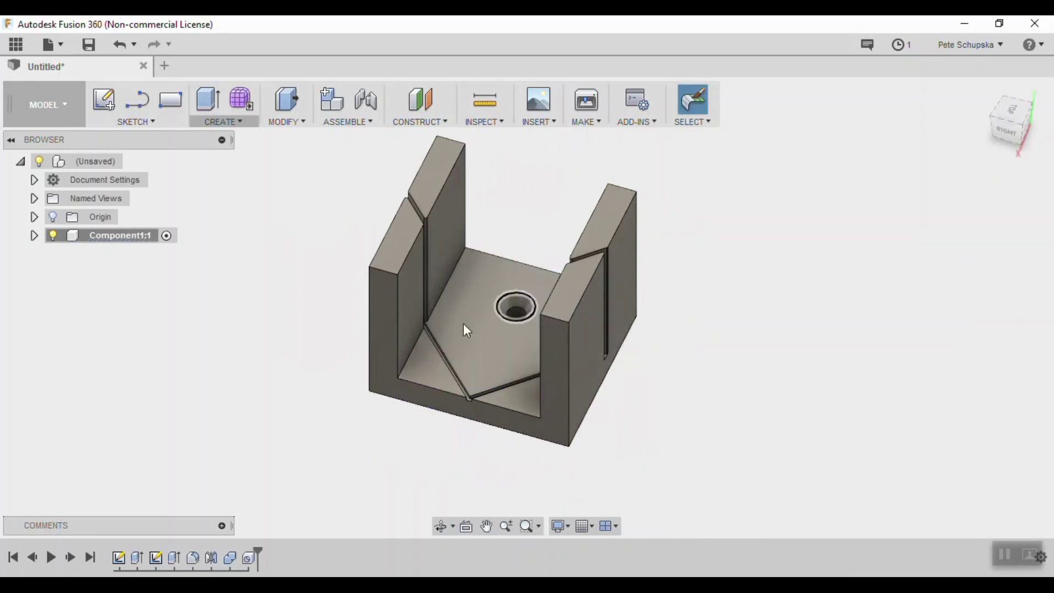
shift+middle_drag(464, 329, 605, 415)
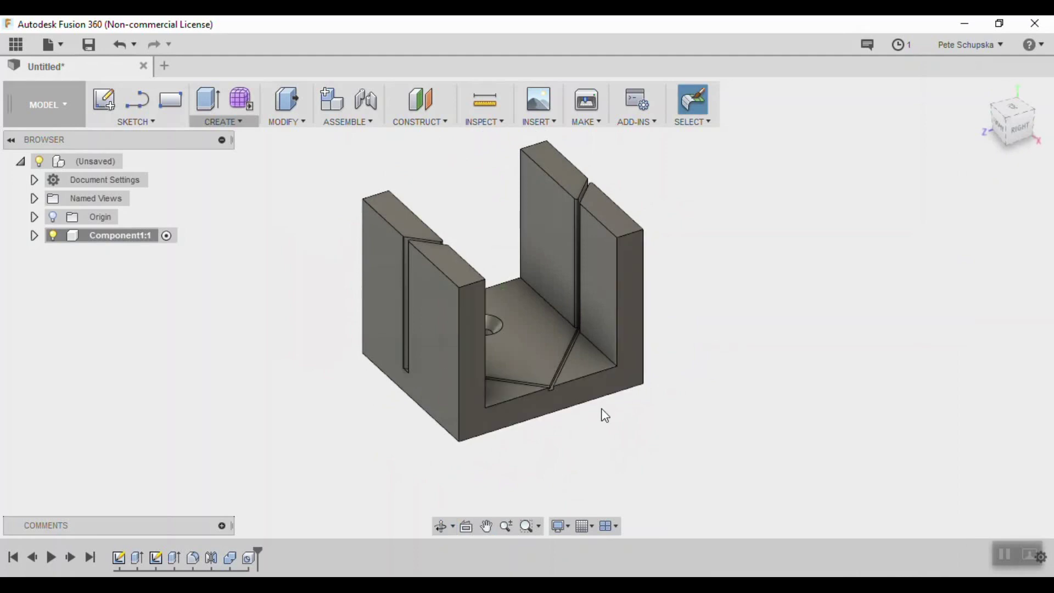
Step: Mirror the guide body across its end face to double its length
click(239, 123)
click(238, 438)
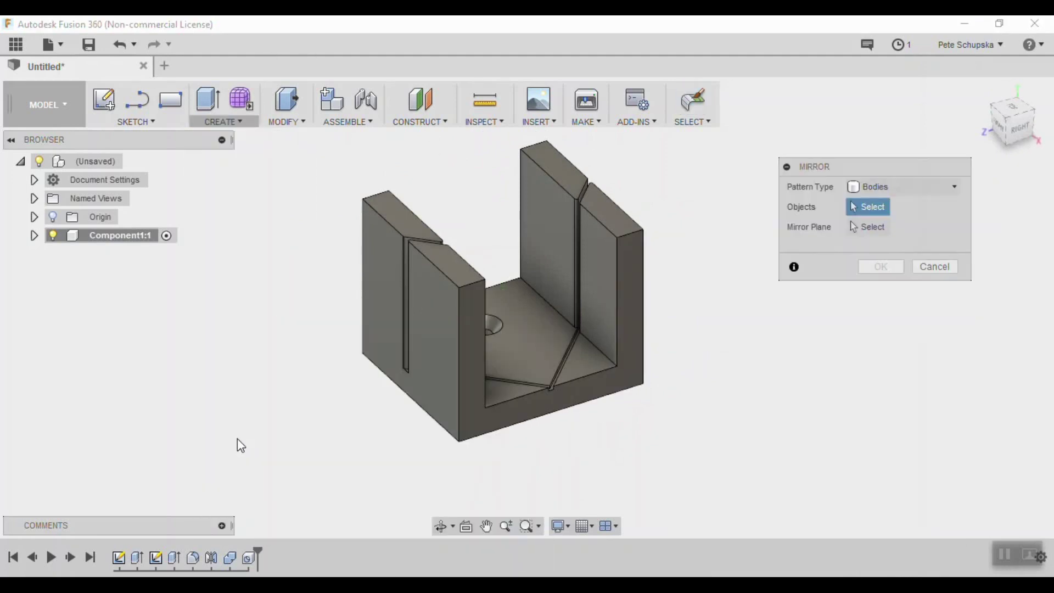
click(632, 322)
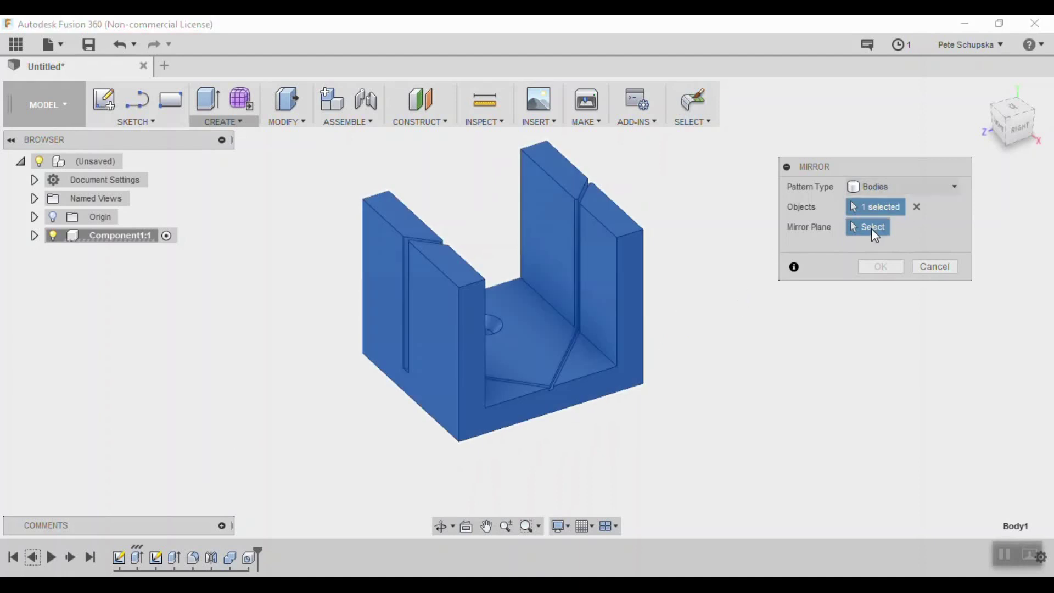
click(635, 349)
click(881, 267)
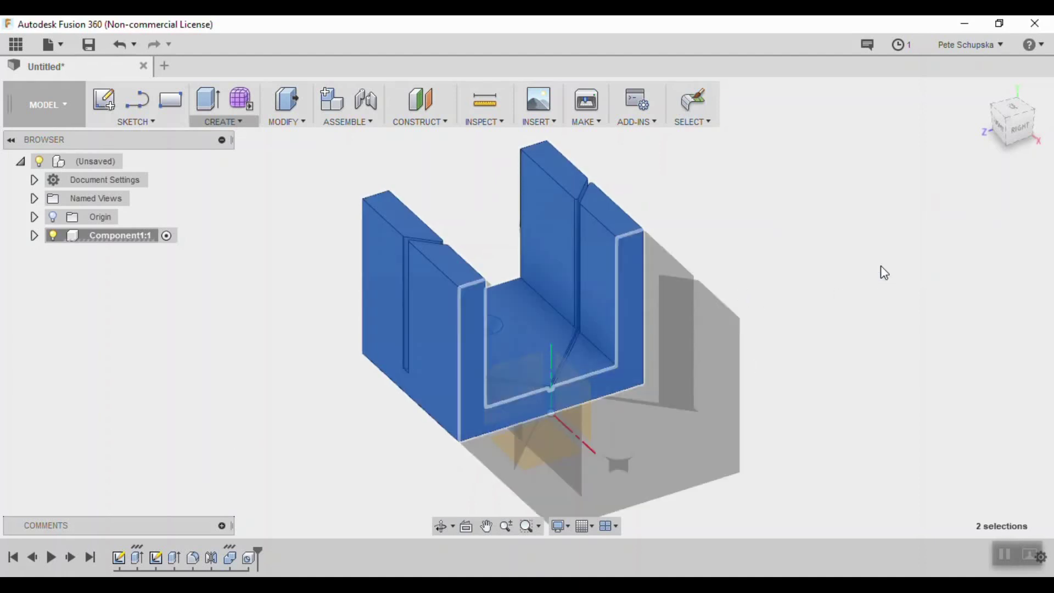
shift+middle_drag(414, 384, 421, 464)
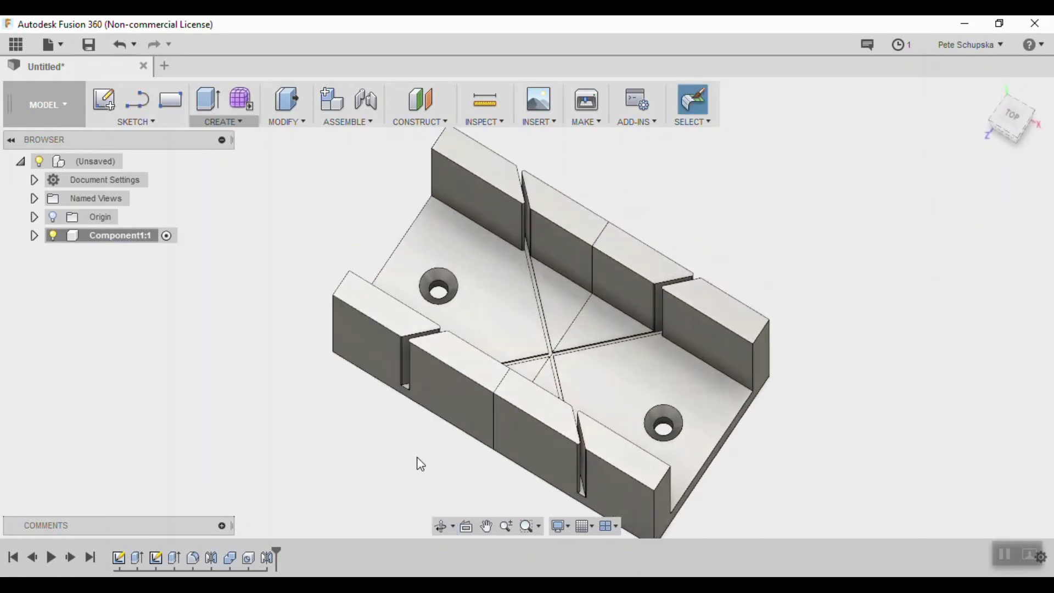
Step: Join the original and mirrored halves into one body with Combine
click(287, 122)
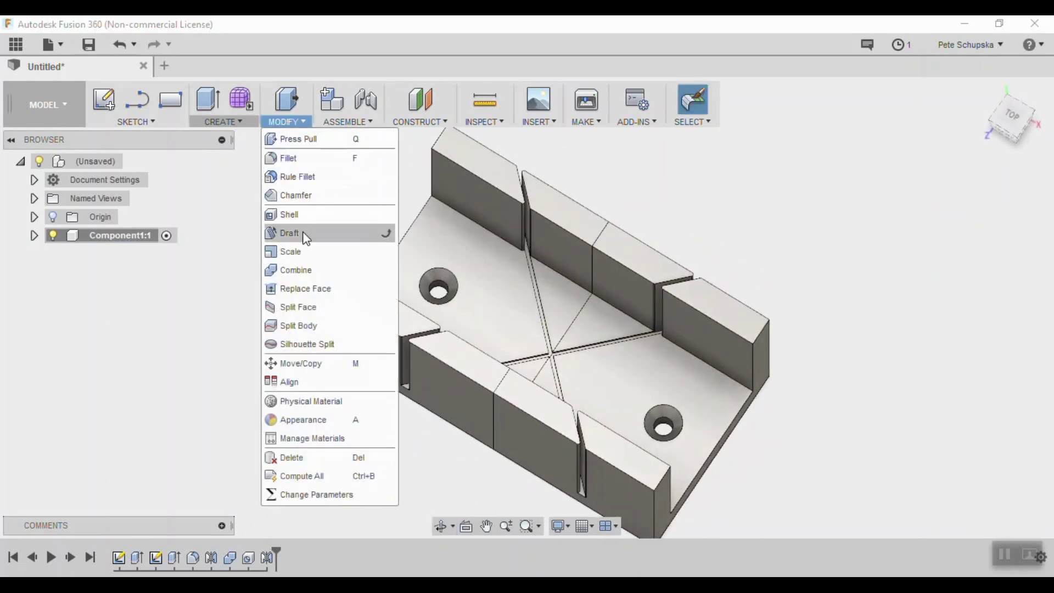
click(303, 270)
click(494, 294)
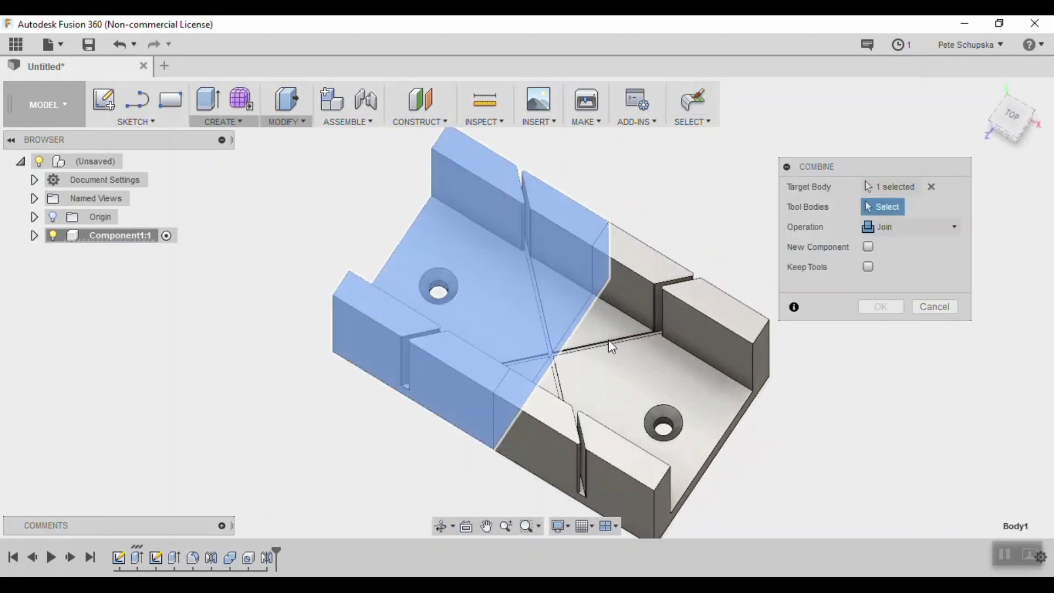
click(632, 355)
click(878, 307)
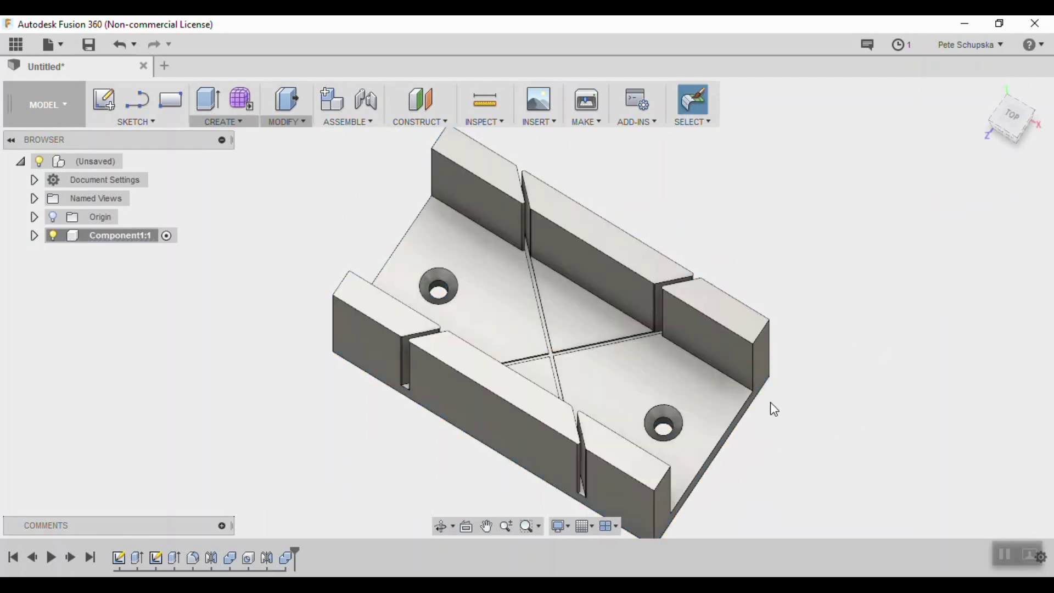
Step: Sketch a center rectangle at the origin on the back wall's top face
shift+middle_drag(492, 405, 447, 372)
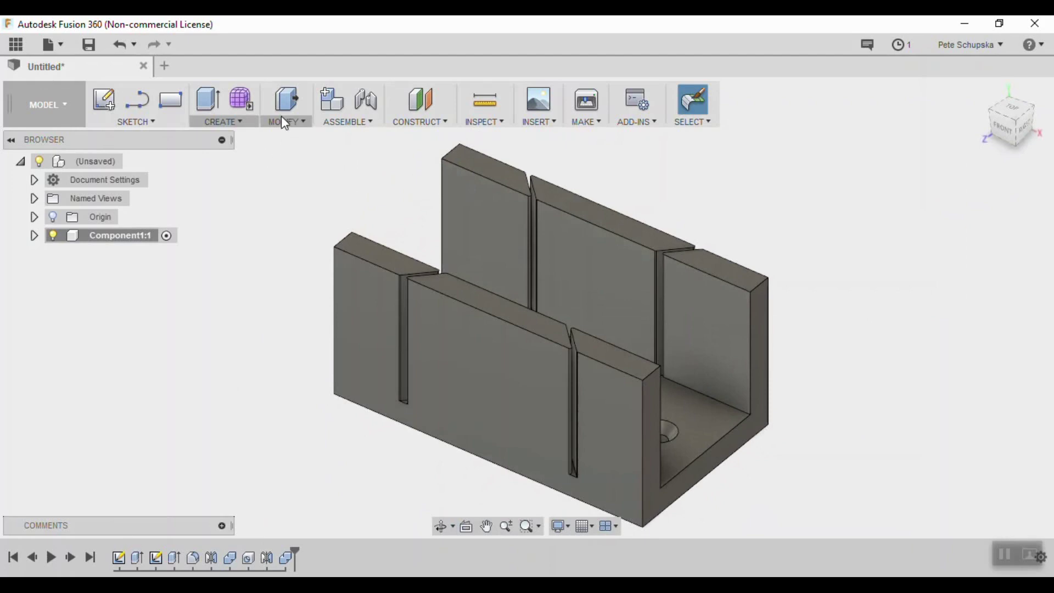
click(104, 100)
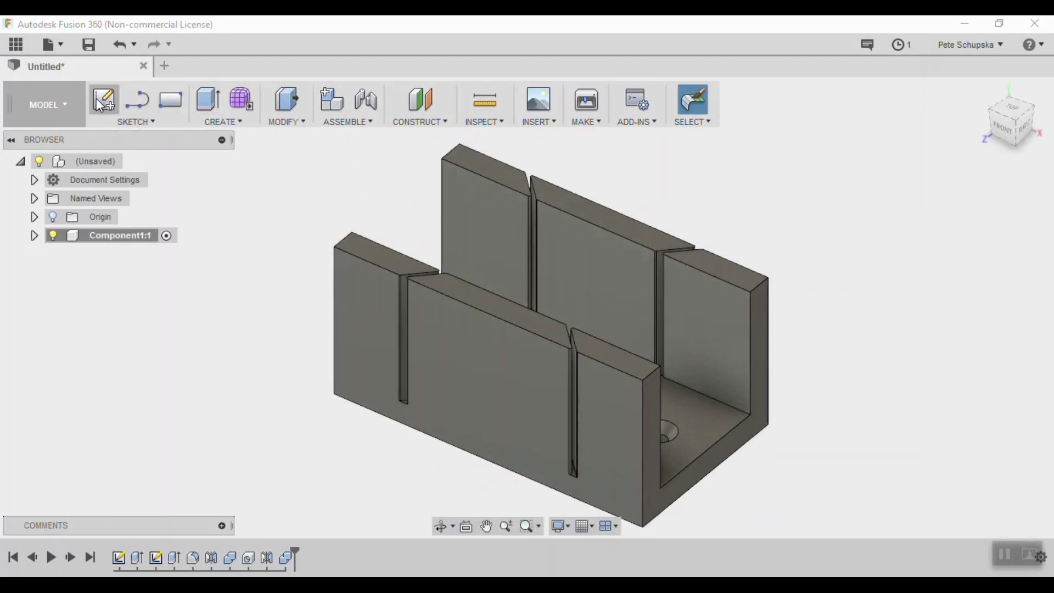
click(616, 226)
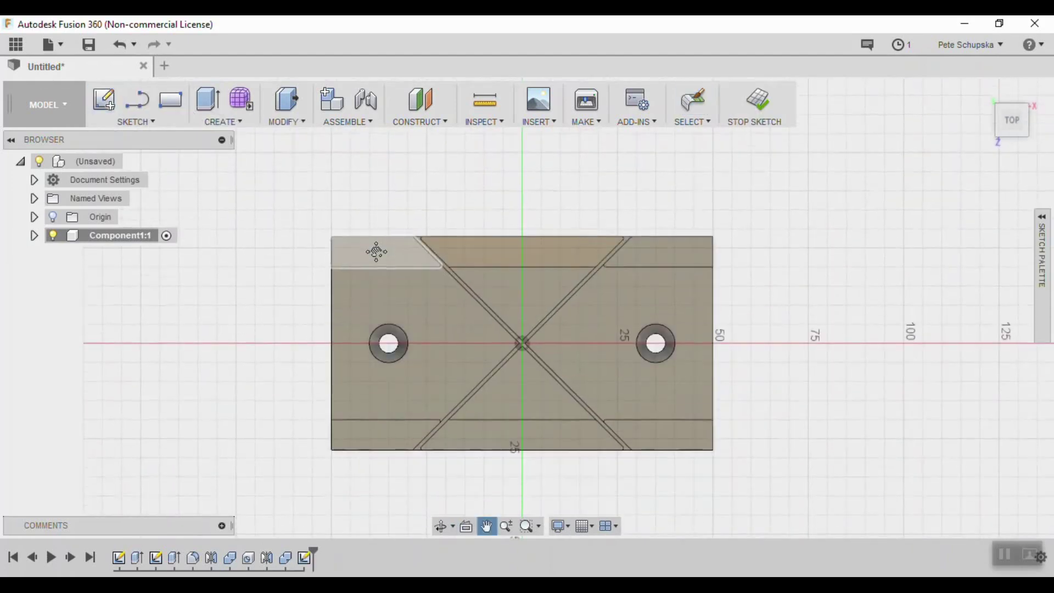
click(148, 121)
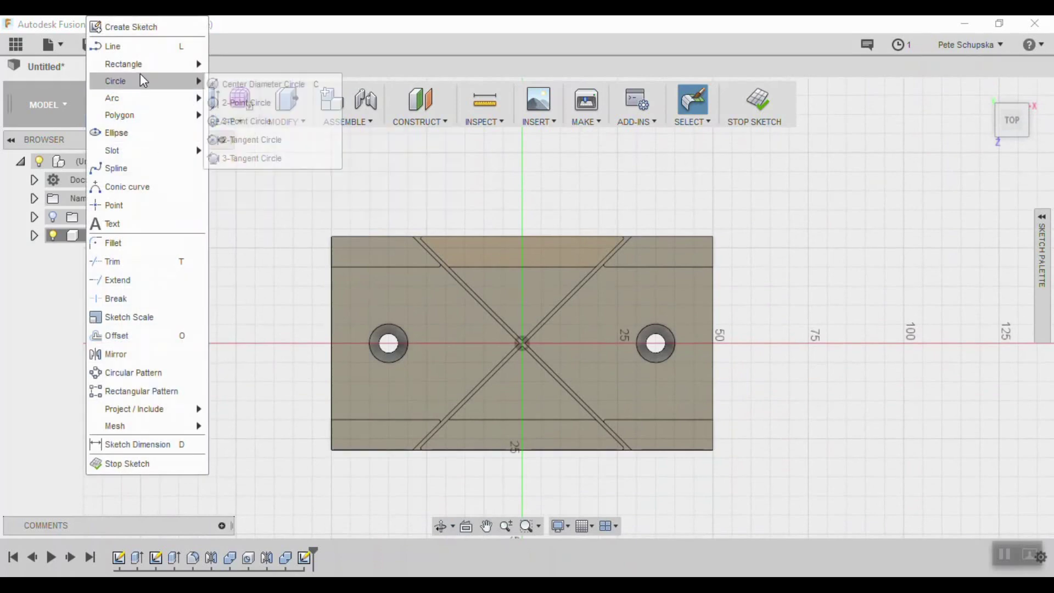
mouse_move(145, 70)
click(251, 103)
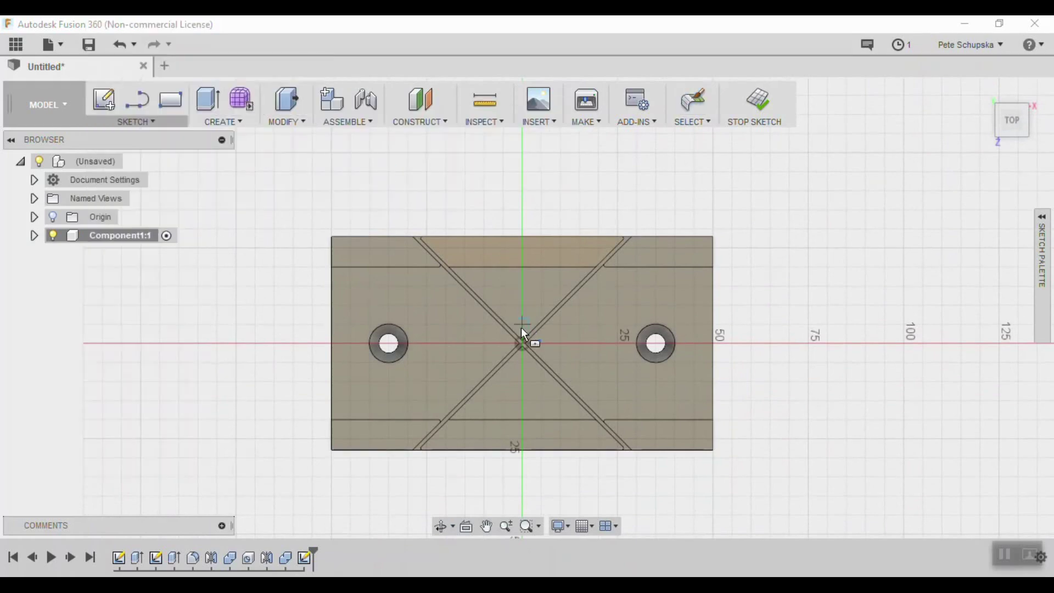
click(523, 341)
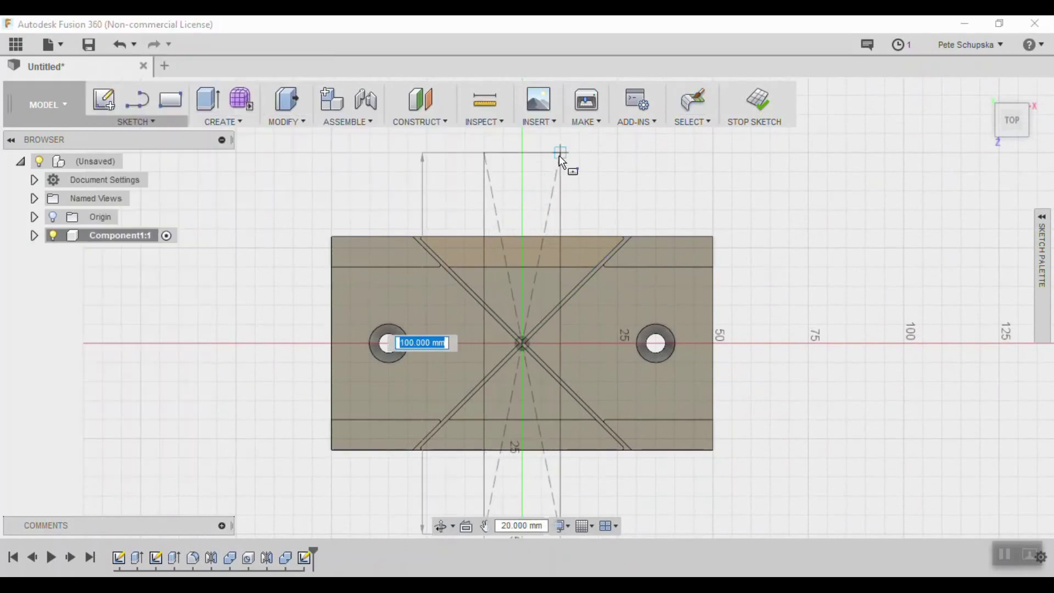
click(552, 156)
key(Escape)
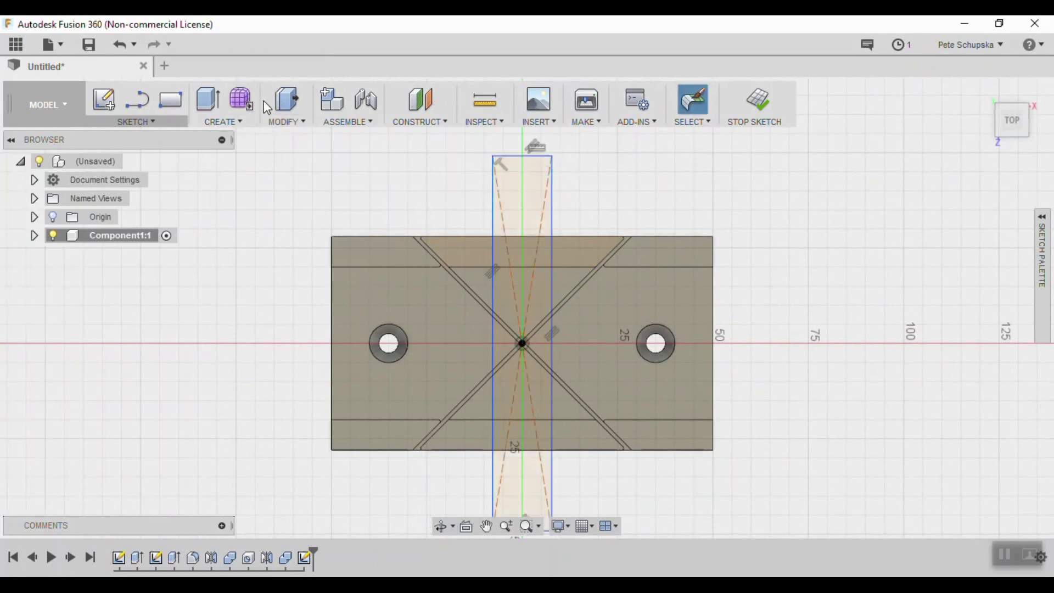
Step: Dimension the rectangle's width to 1 mm
right_click(553, 211)
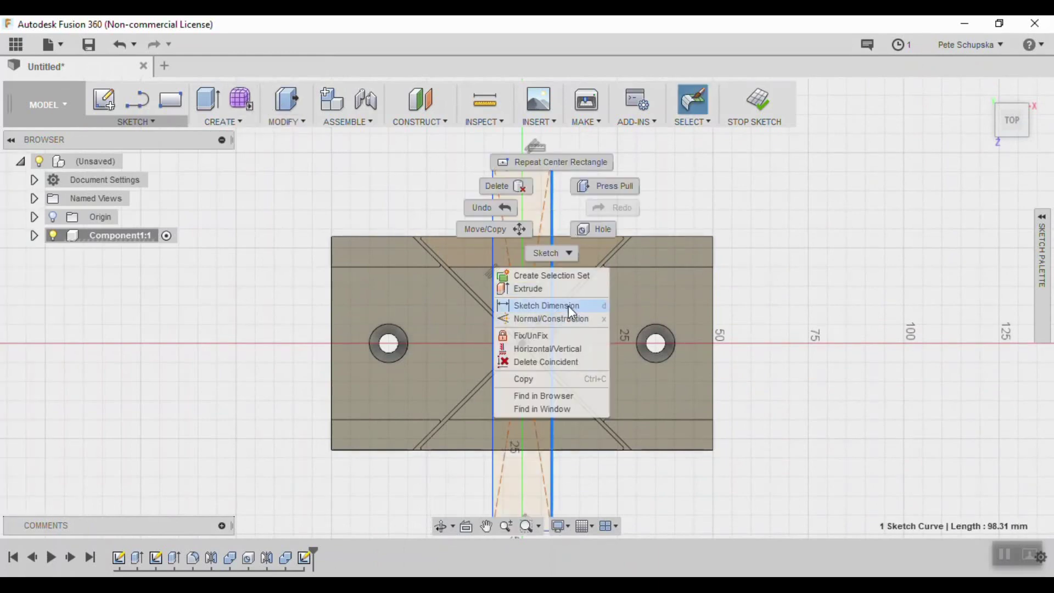
click(568, 305)
click(494, 224)
click(645, 192)
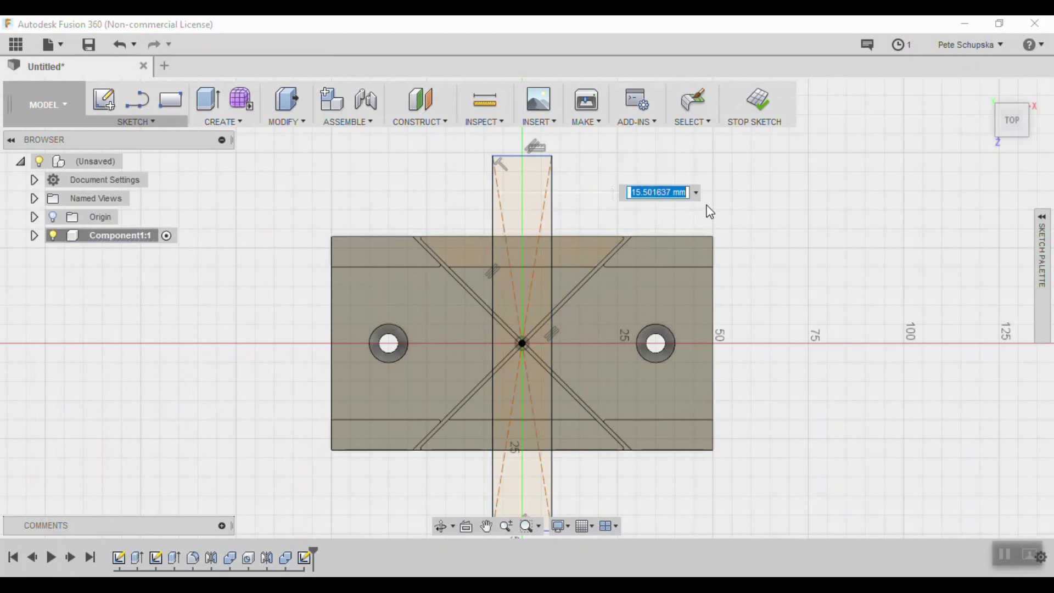
text(1)
key(Return)
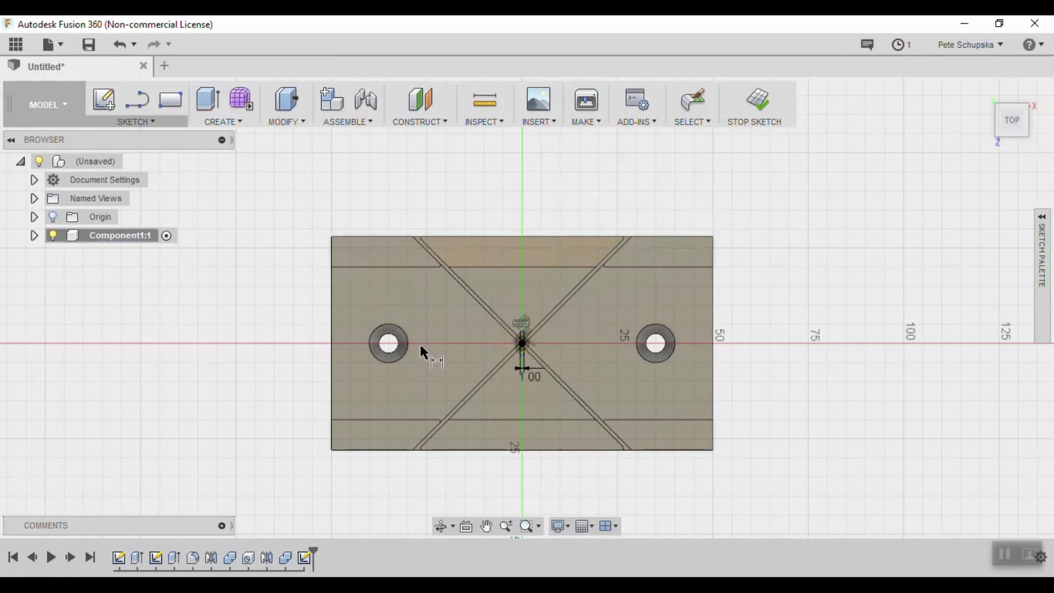
Step: Stretch the thin rectangle past both walls and finish the sketch
scroll(536, 331, up, 4)
scroll(532, 345, up, 2)
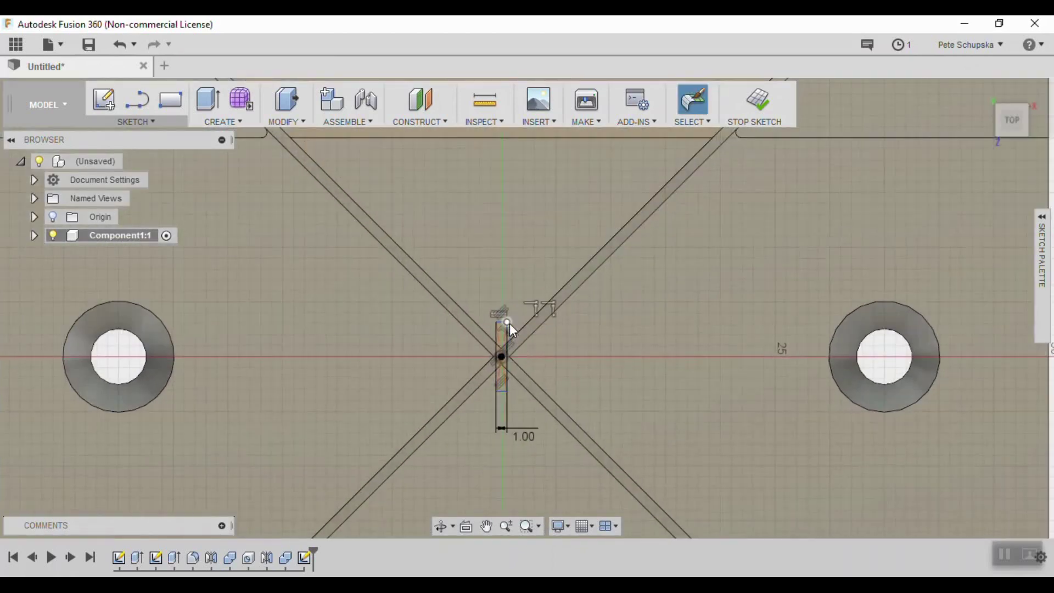
drag(510, 324, 514, 165)
scroll(521, 194, down, 2)
scroll(521, 194, down, 3)
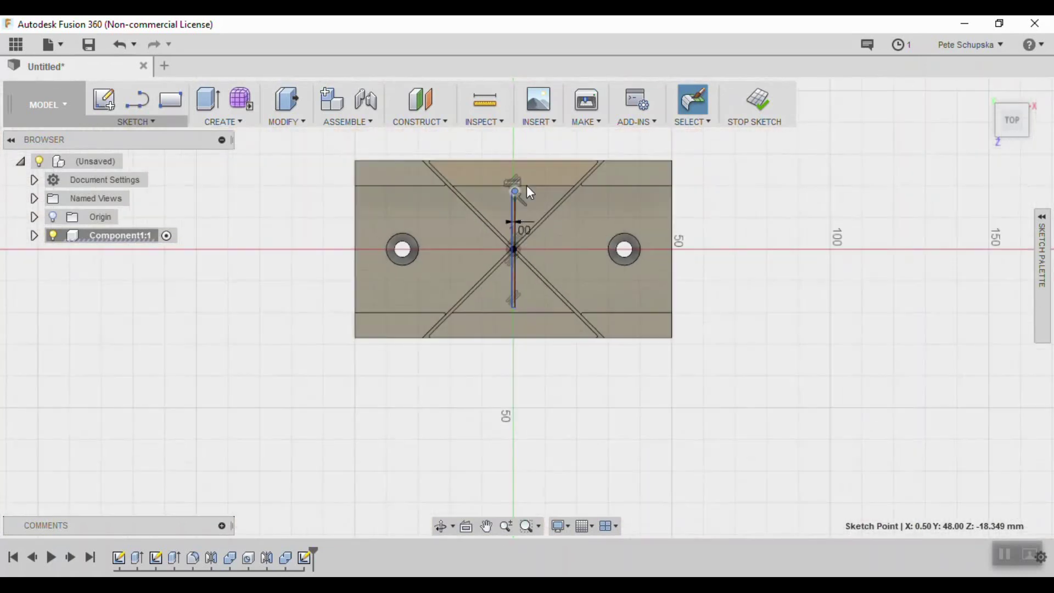
drag(516, 192, 517, 140)
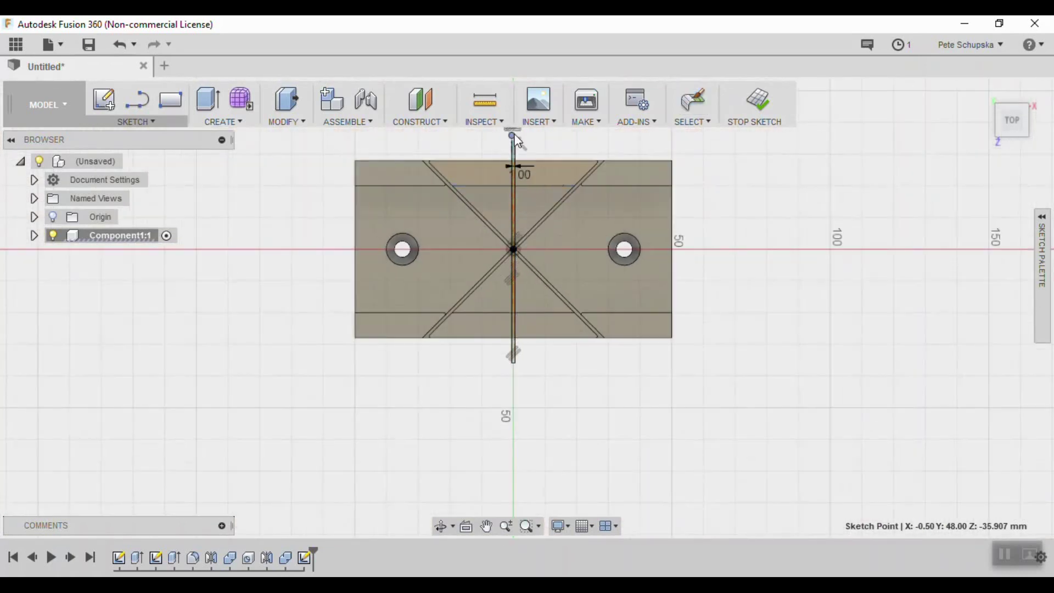
click(757, 107)
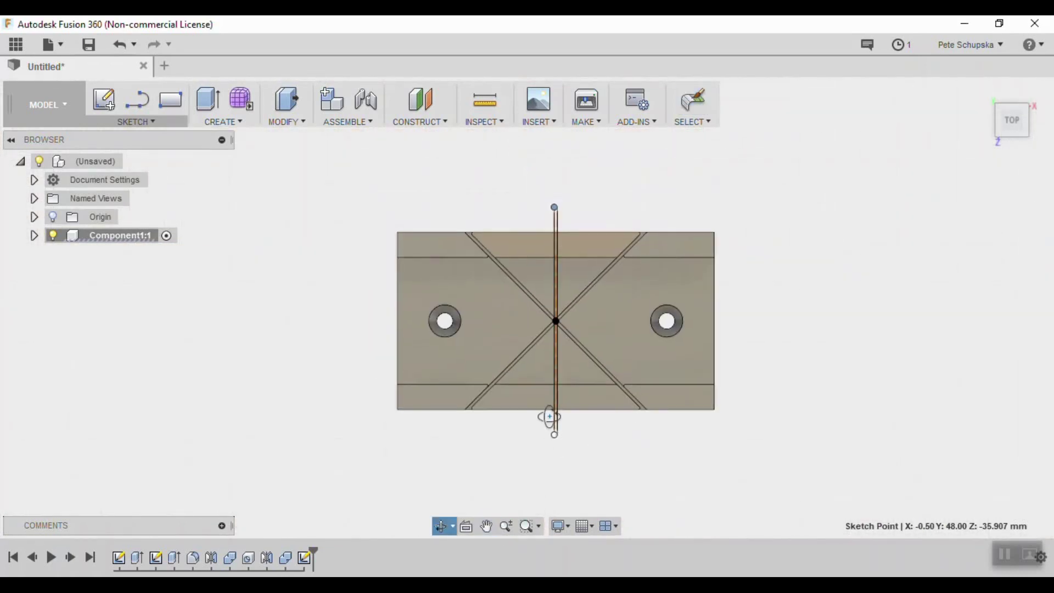
Step: Extrude both parts of the thin strip -41 mm to cut the slot
click(209, 101)
scroll(567, 240, up, 3)
scroll(567, 239, up, 2)
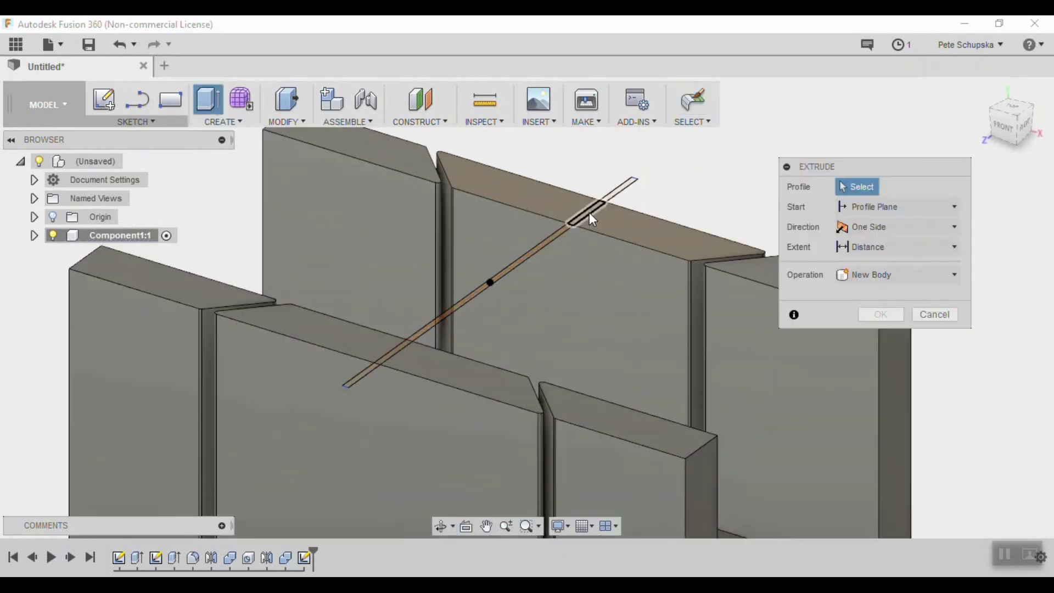
click(588, 212)
click(517, 266)
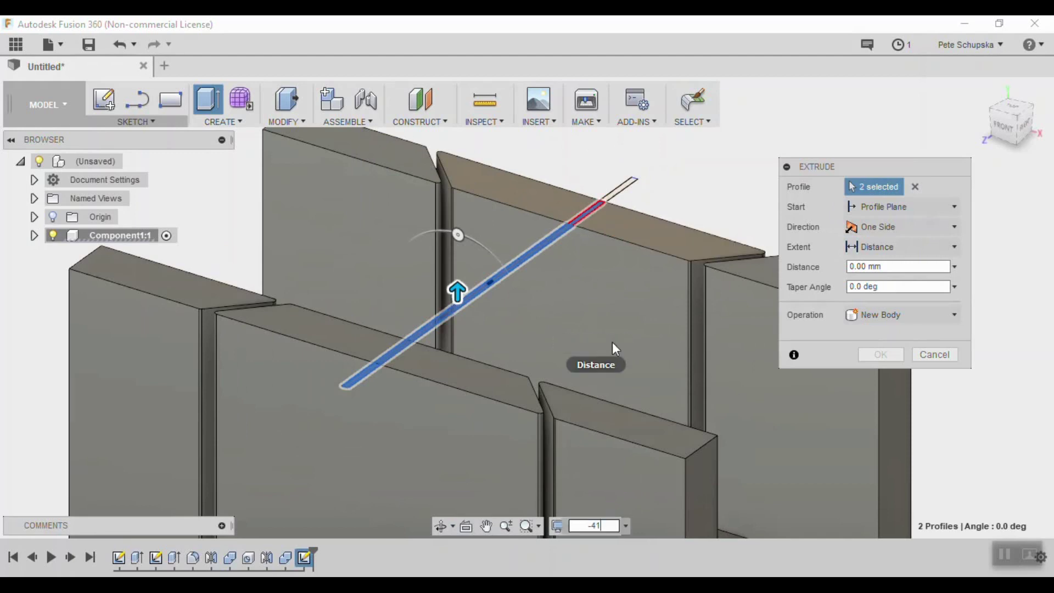
text(-41)
key(Return)
scroll(612, 342, down, 1)
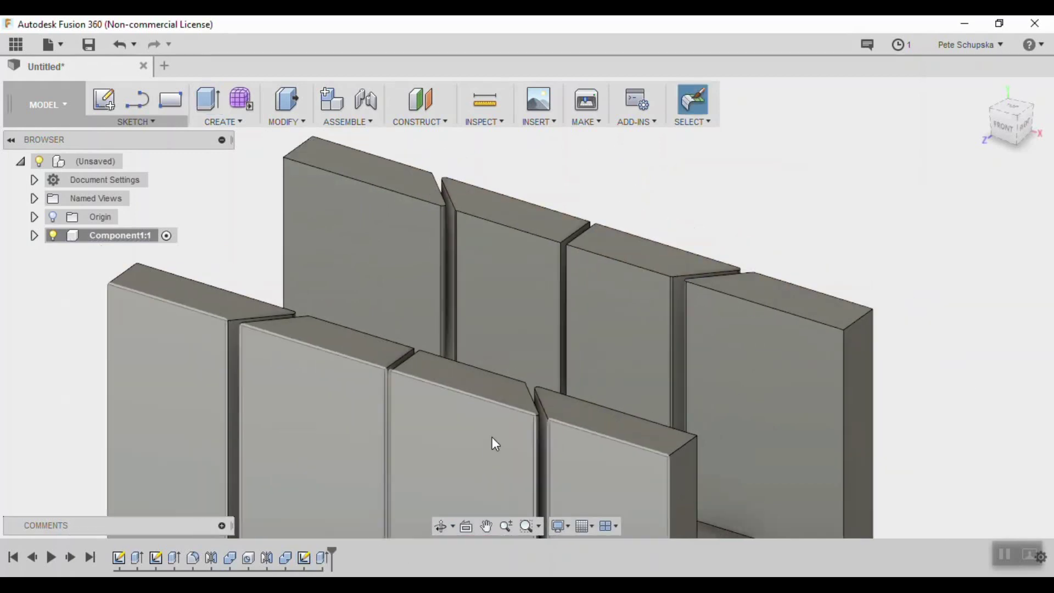
shift+middle_drag(496, 444, 640, 430)
Step: Fillet the four vertical slot edges with a 0.5 mm radius
scroll(552, 240, up, 5)
click(549, 242)
key(f)
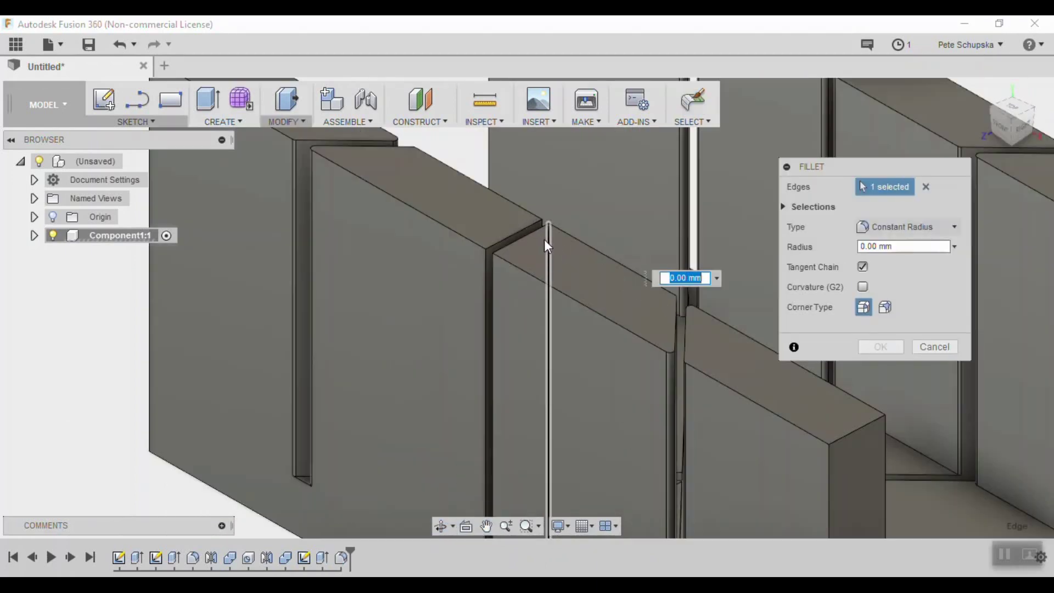
click(541, 242)
click(492, 295)
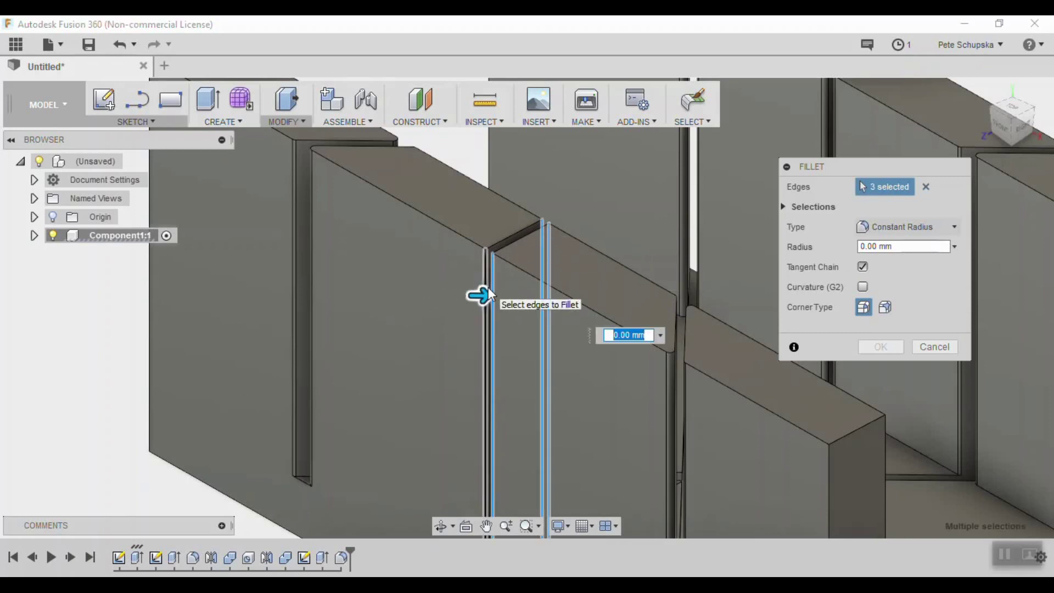
click(486, 290)
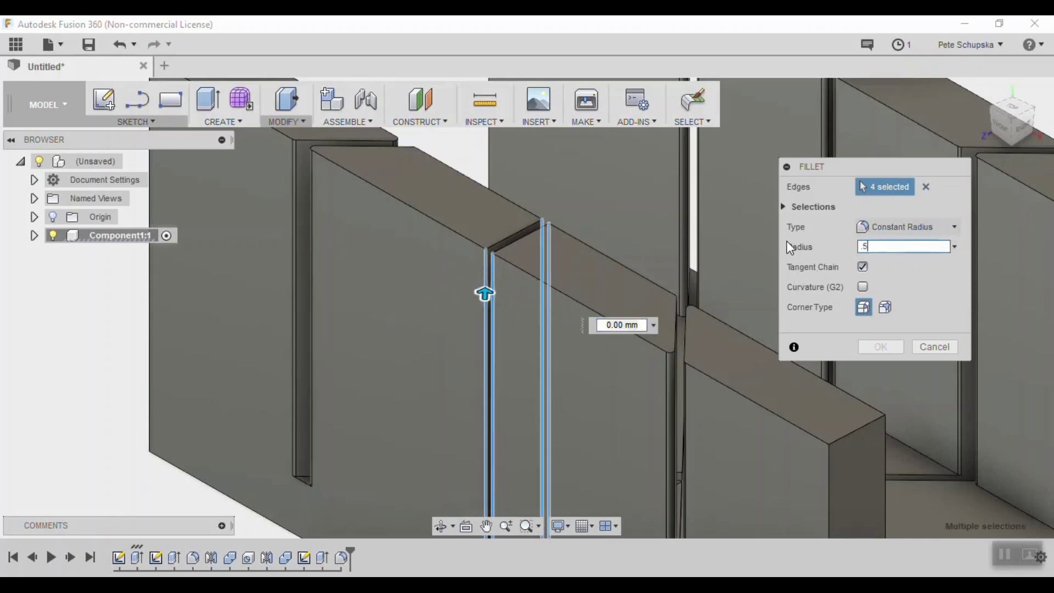
text(.5)
key(Return)
scroll(904, 204, down, 5)
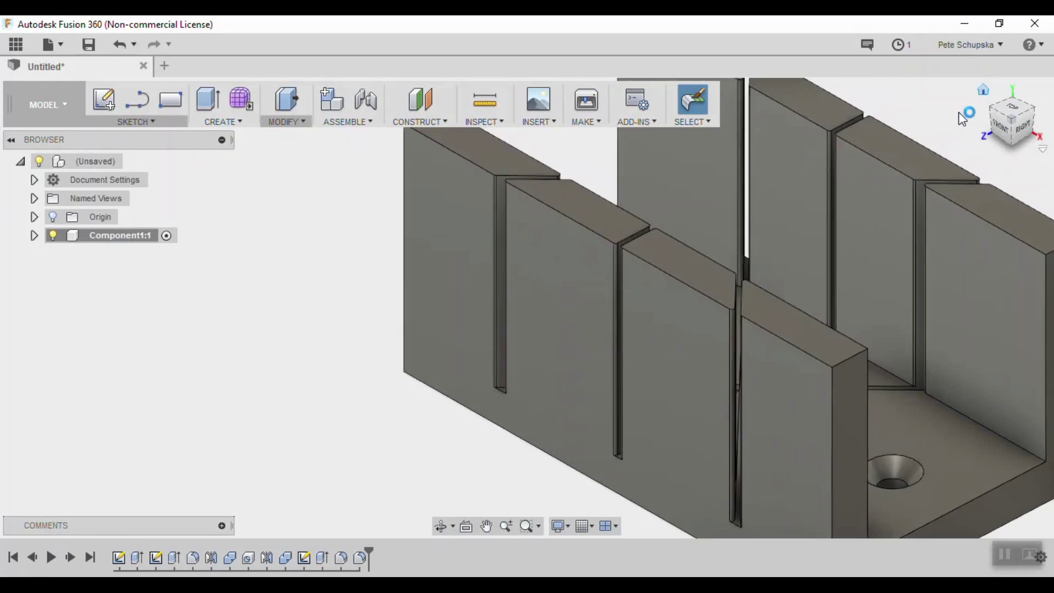
scroll(476, 225, down, 3)
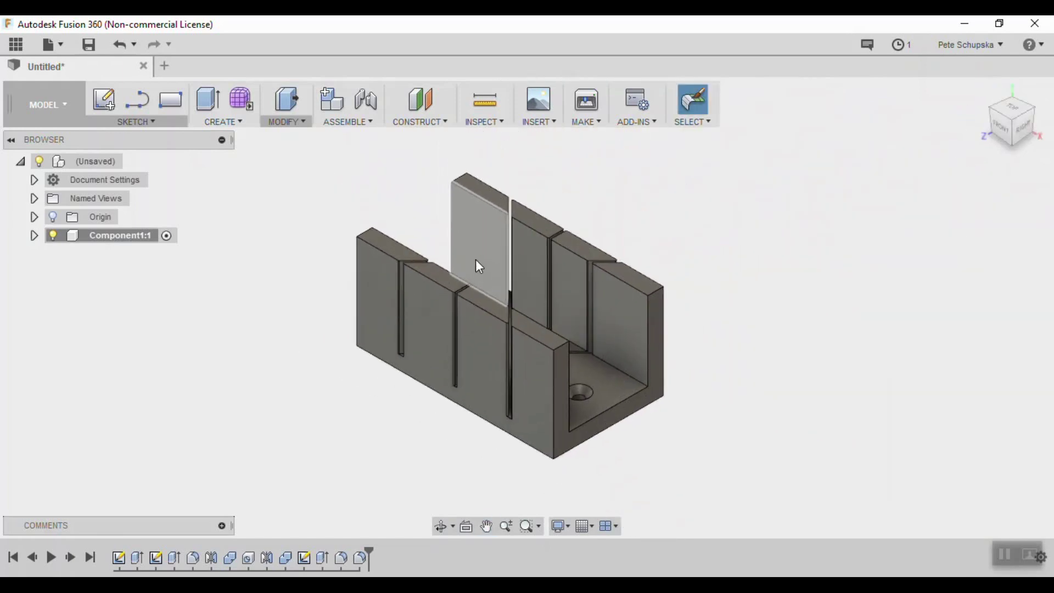
Step: Fillet the four wall-end top edges with a 5 mm radius
click(278, 126)
click(296, 158)
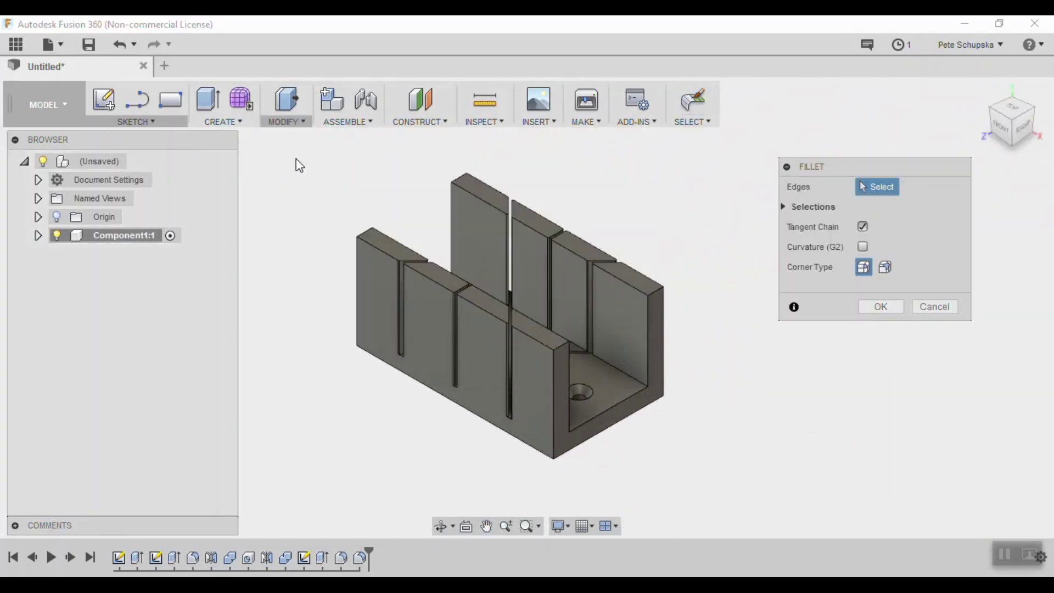
click(469, 184)
click(367, 230)
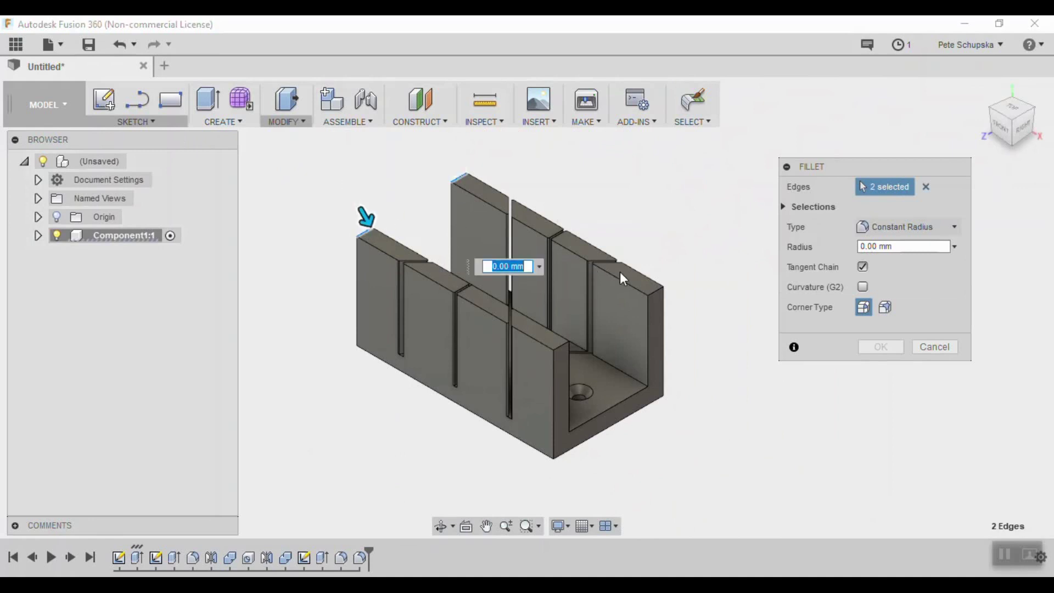
click(648, 294)
click(646, 292)
click(649, 292)
click(565, 349)
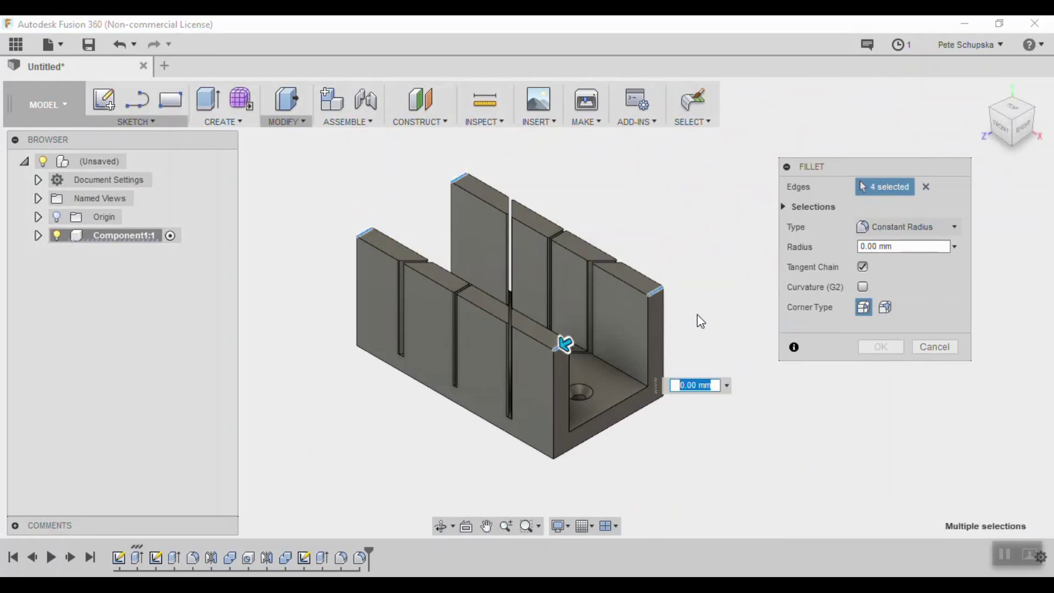
text(5)
key(Return)
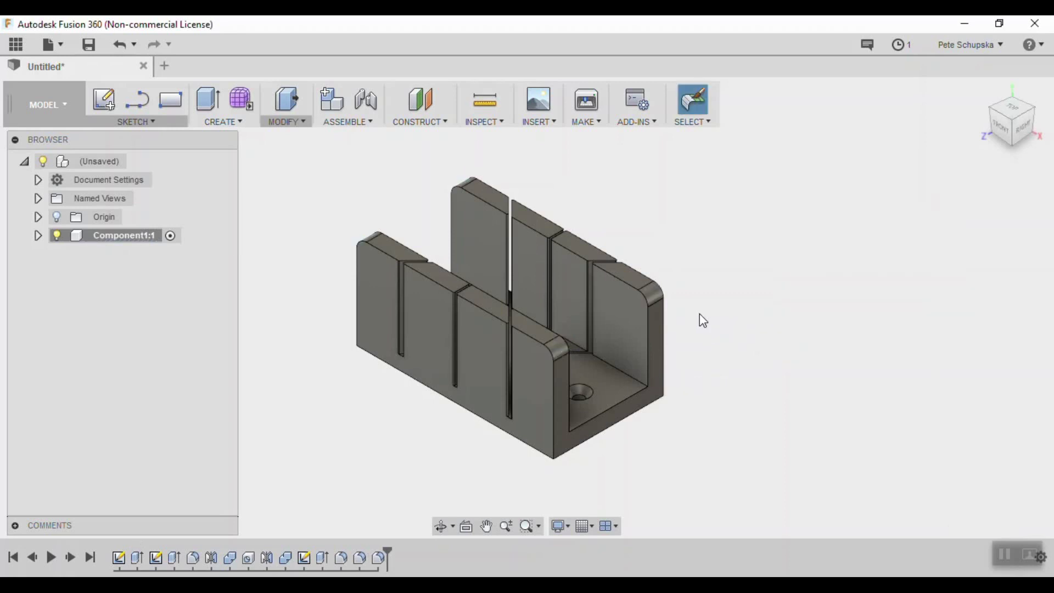